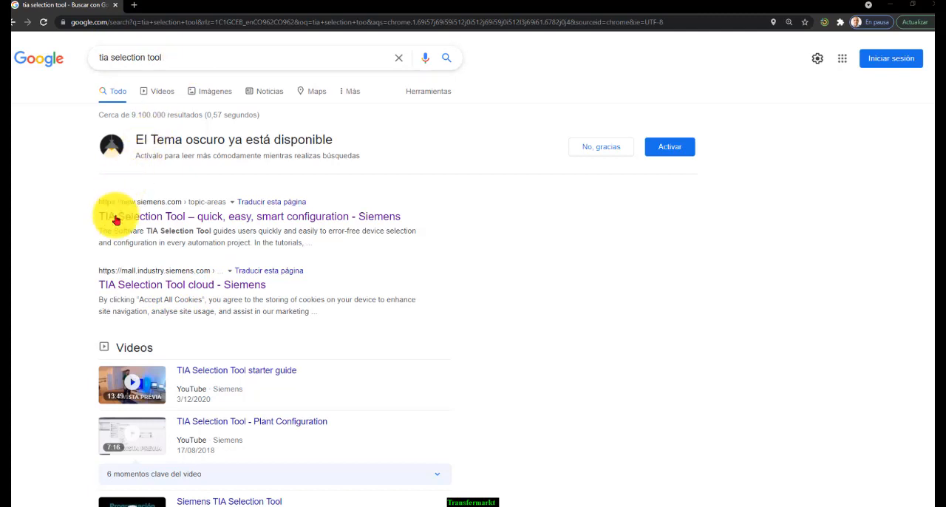
Open the TIA Selection Tool cloud site and create a new SIMATIC S7-1500 device from the Controladores family
{"action": "left_click", "coordinate": [188, 286]}
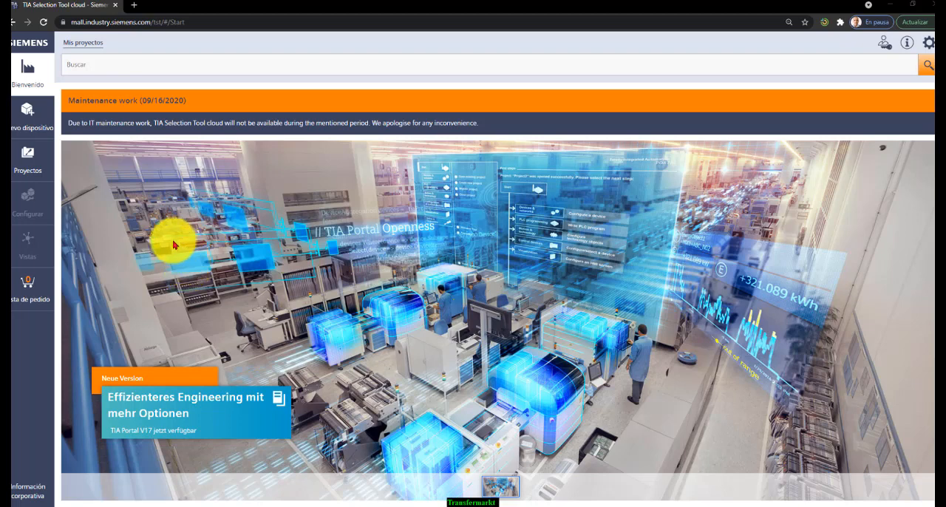
{"action": "left_click", "coordinate": [43, 175]}
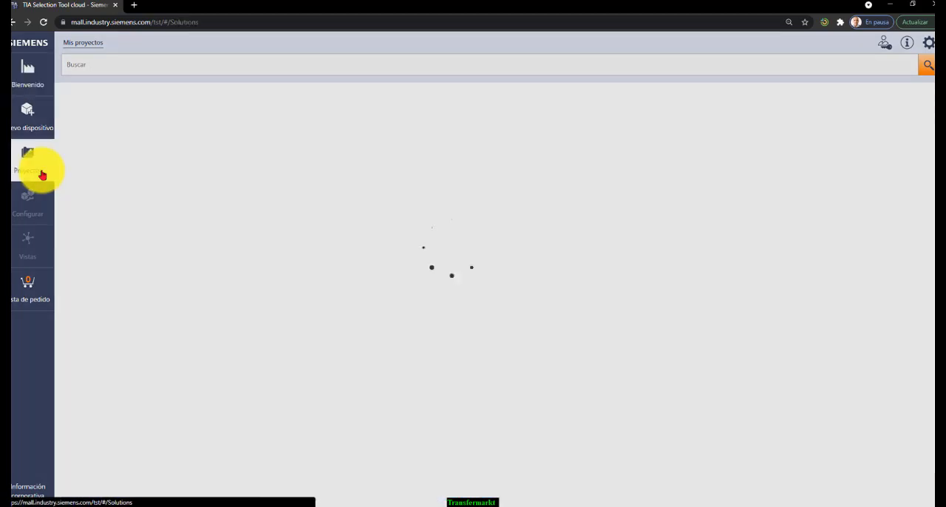
{"action": "left_click", "coordinate": [32, 129]}
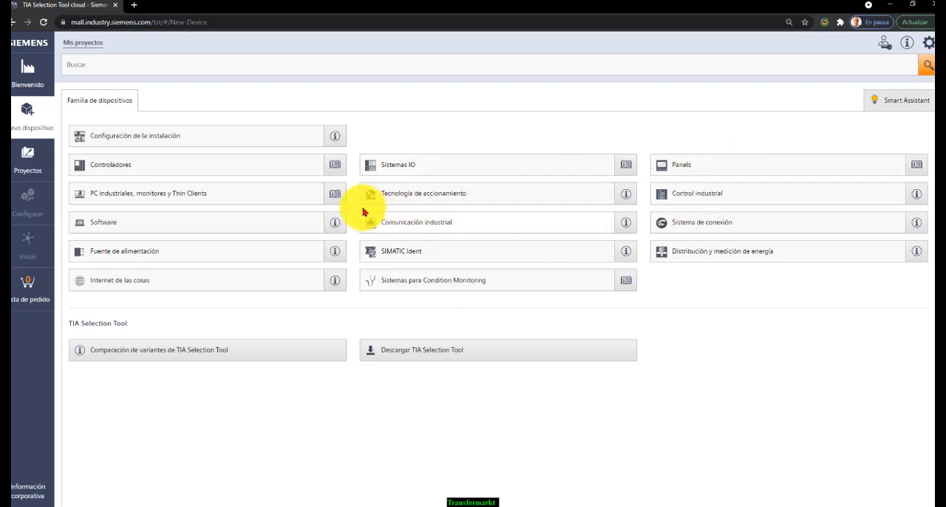
{"action": "left_click", "coordinate": [220, 165]}
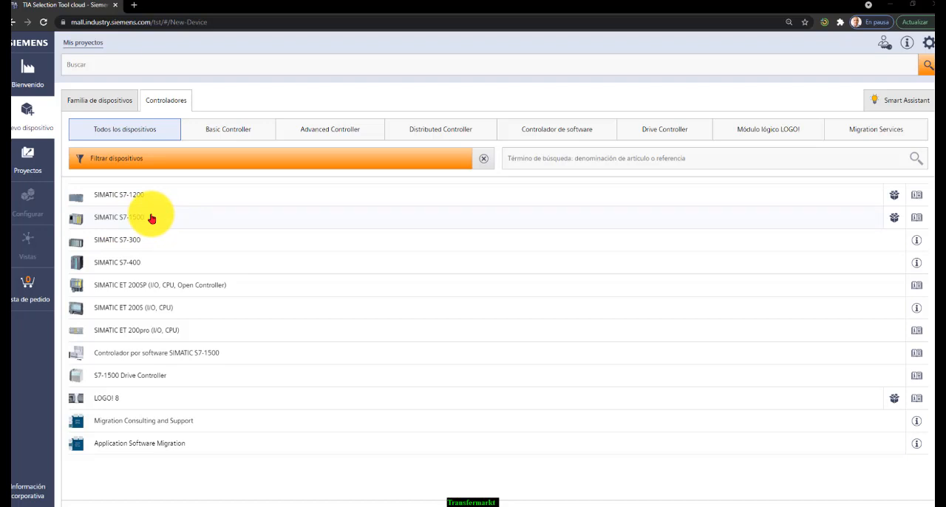
{"action": "left_click", "coordinate": [151, 218]}
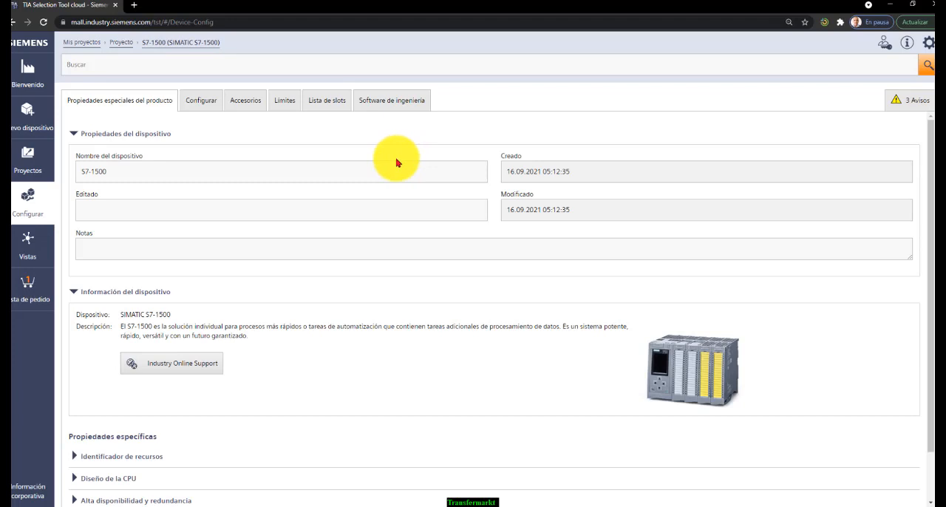
Add the S7-1500, PS 25W 24V DC system power supply to slot 0 of the rack configuration
{"action": "scroll", "coordinate": [397, 161], "scroll_direction": "down", "scroll_amount": 1}
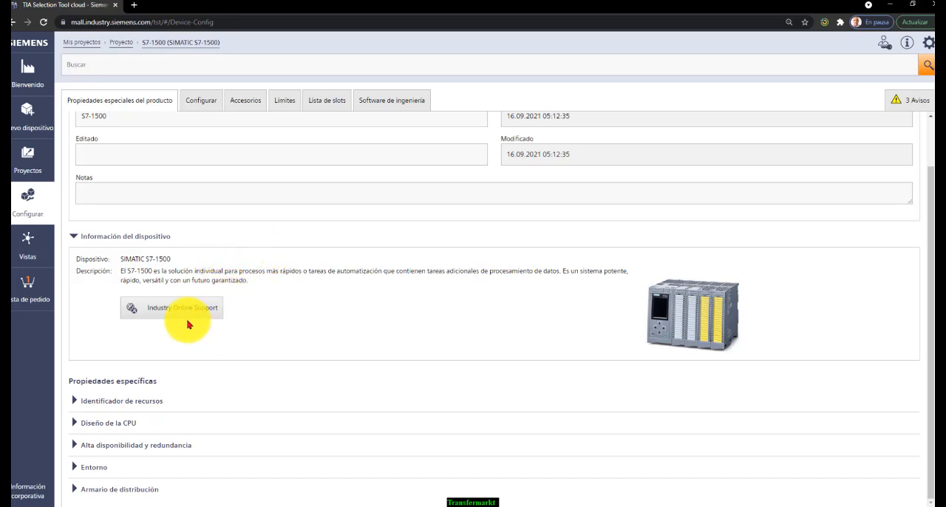
{"action": "scroll", "coordinate": [187, 325], "scroll_direction": "up", "scroll_amount": 1}
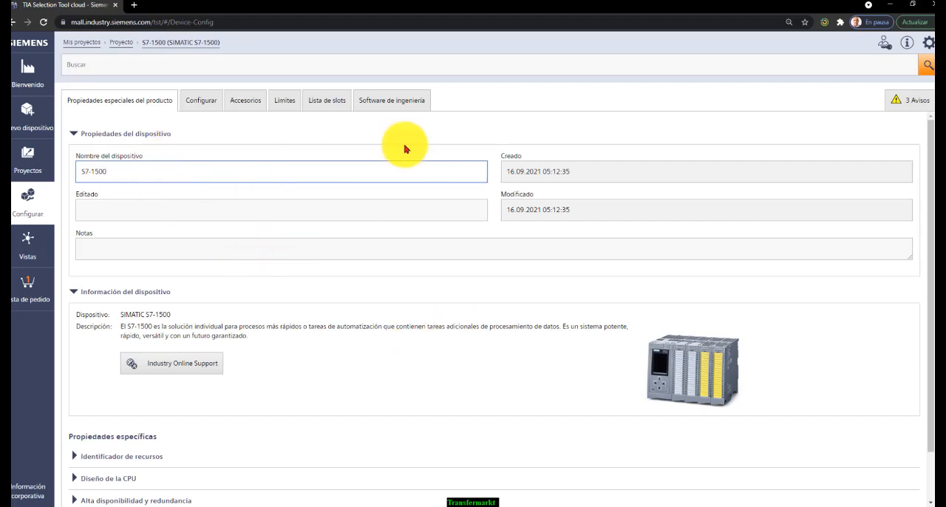
{"action": "scroll", "coordinate": [473, 307], "scroll_direction": "down", "scroll_amount": 1}
{"action": "scroll", "coordinate": [449, 319], "scroll_direction": "up", "scroll_amount": 1}
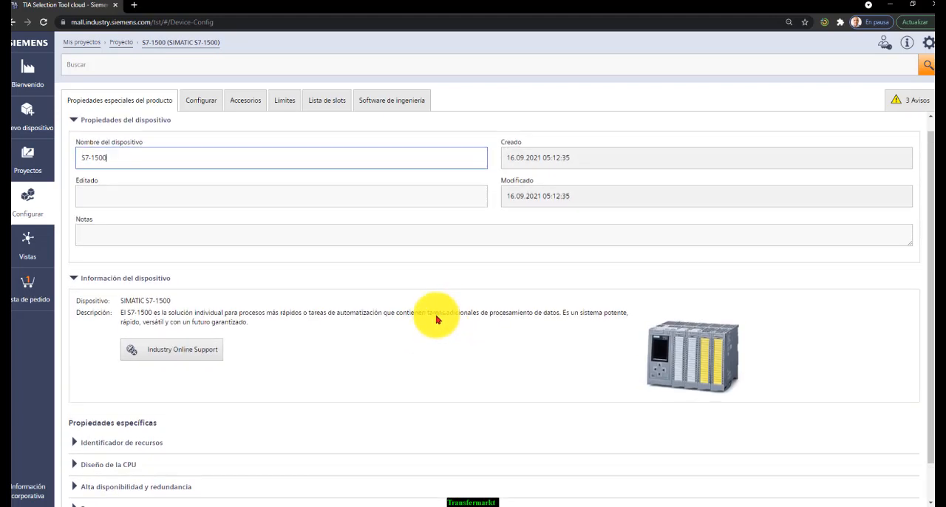
{"action": "left_click", "coordinate": [204, 104]}
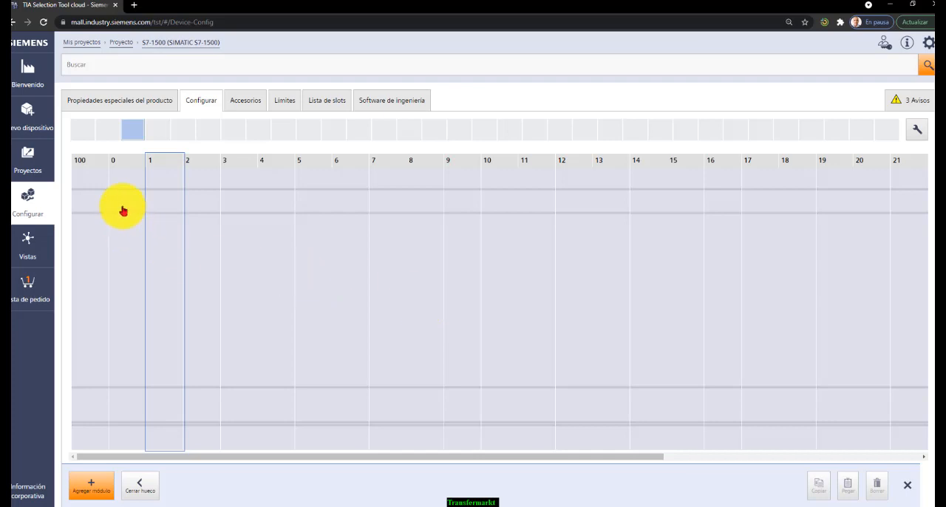
{"action": "left_click", "coordinate": [121, 183]}
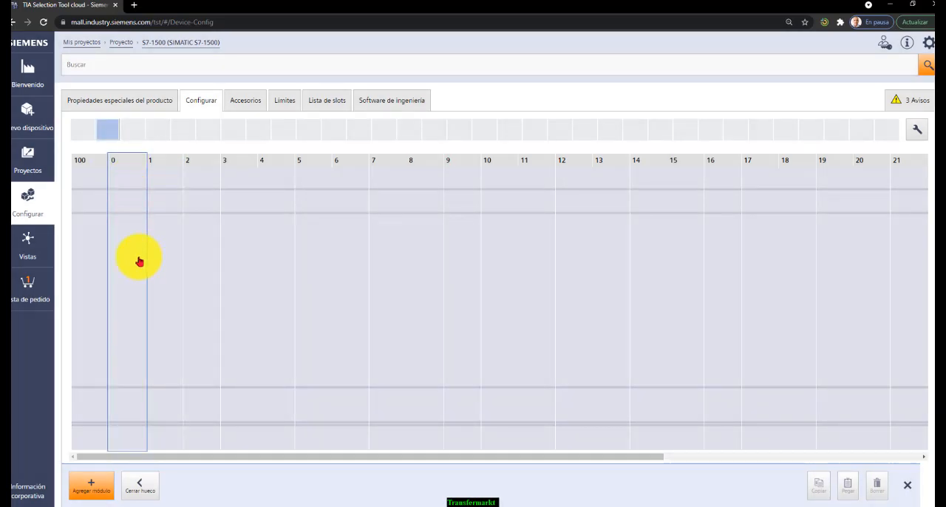
{"action": "double_click", "coordinate": [135, 258]}
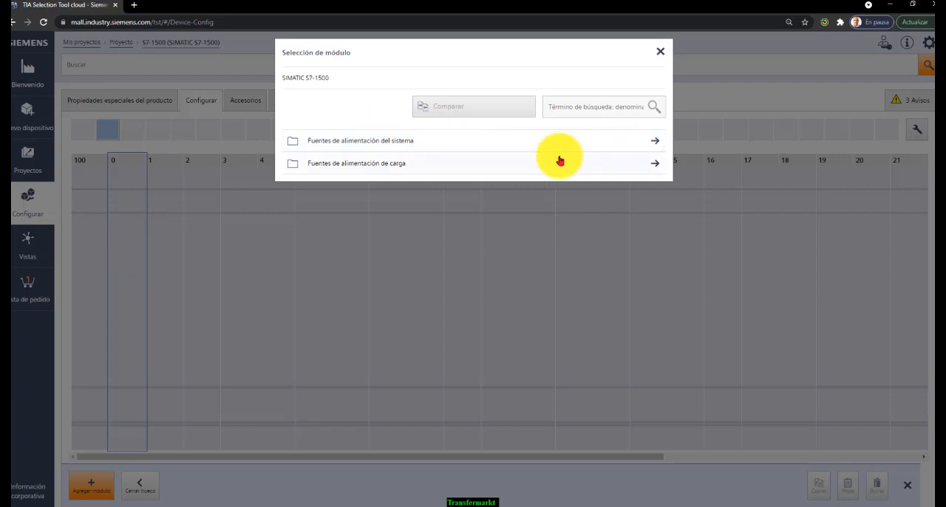
{"action": "left_click", "coordinate": [371, 142]}
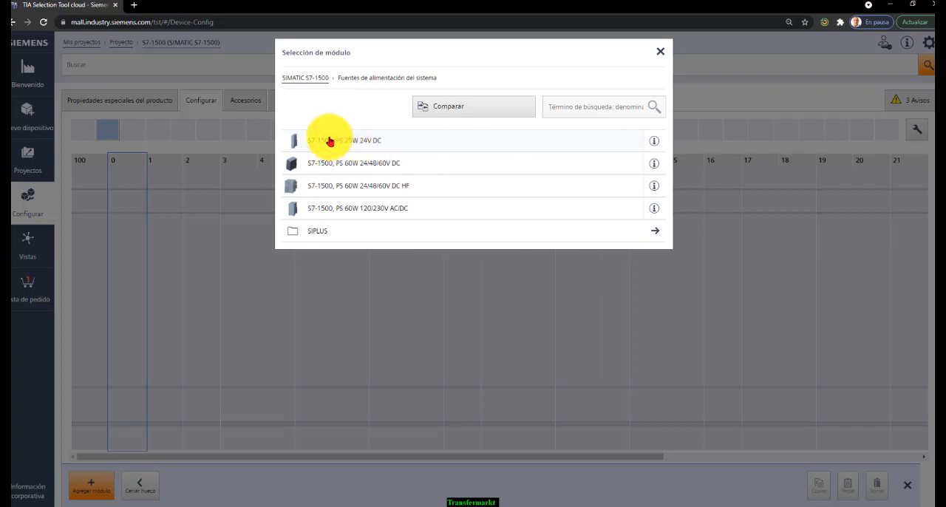
{"action": "left_click", "coordinate": [525, 138]}
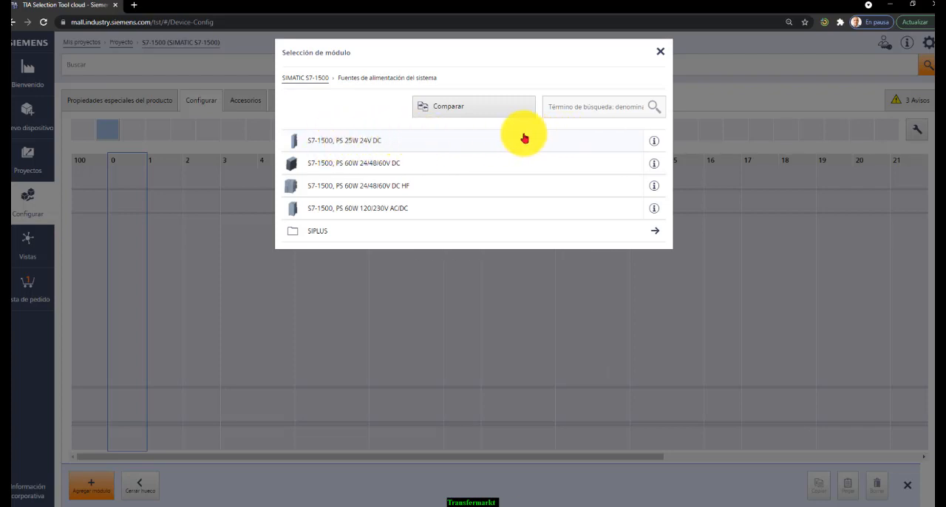
{"action": "left_click", "coordinate": [617, 88]}
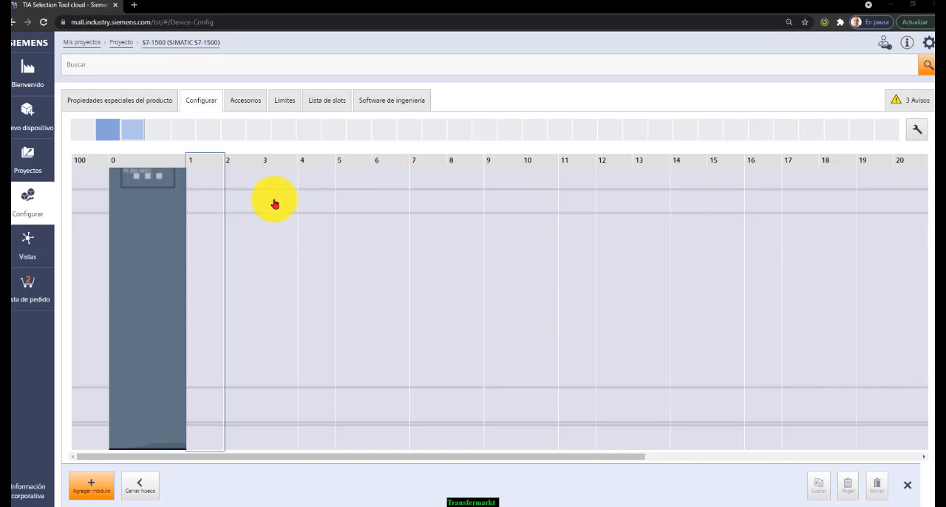
Try to open the module selection for slot 1 of the S7-1500 rack
{"action": "left_click", "coordinate": [214, 230]}
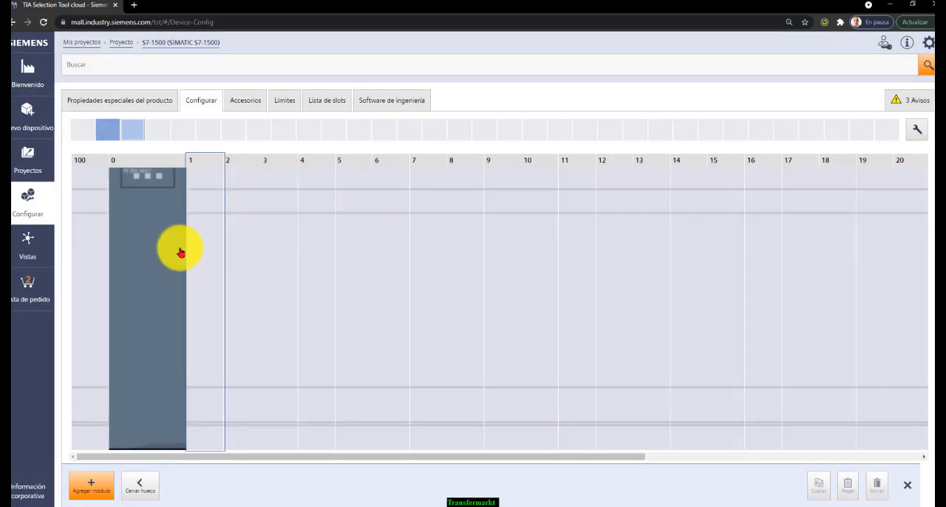
{"action": "left_click", "coordinate": [197, 255]}
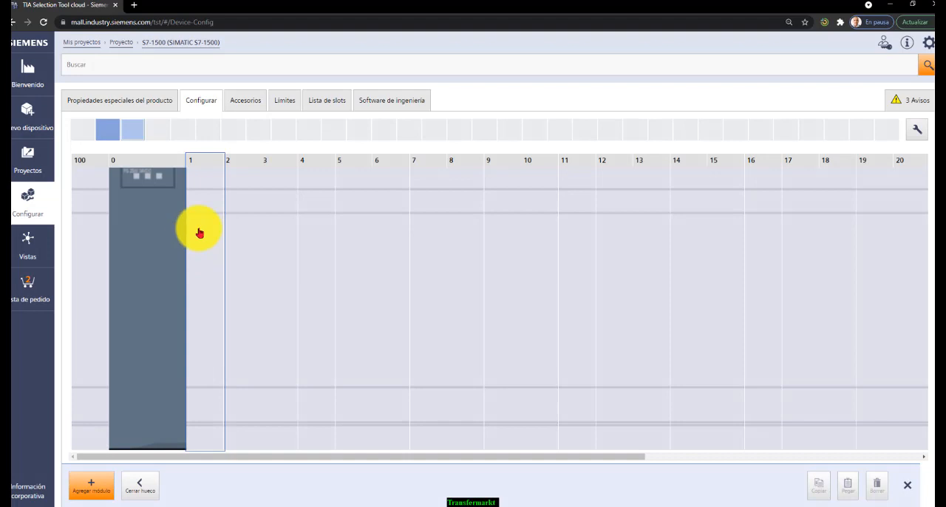
{"action": "left_click", "coordinate": [198, 230]}
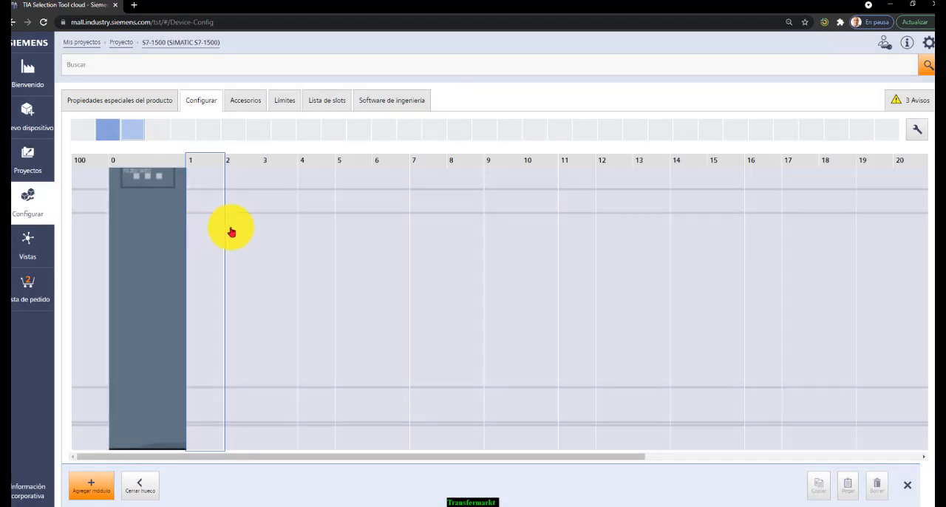
{"action": "left_click", "coordinate": [219, 266]}
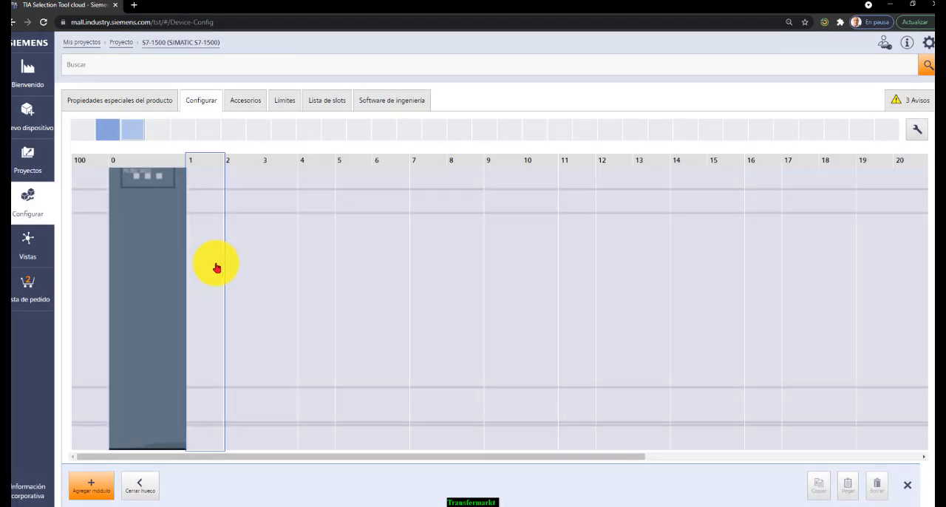
{"action": "left_click", "coordinate": [217, 267]}
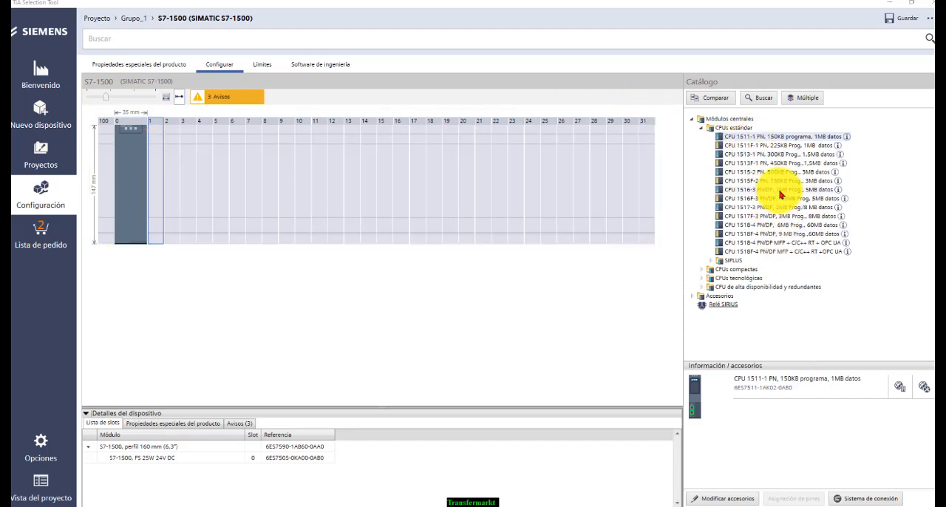
Switch to the desktop TIA Selection Tool and place the standard CPU 1516-3 PN/DP, 1MB Prog., 5MB datos in slot 1
{"action": "left_click", "coordinate": [159, 191]}
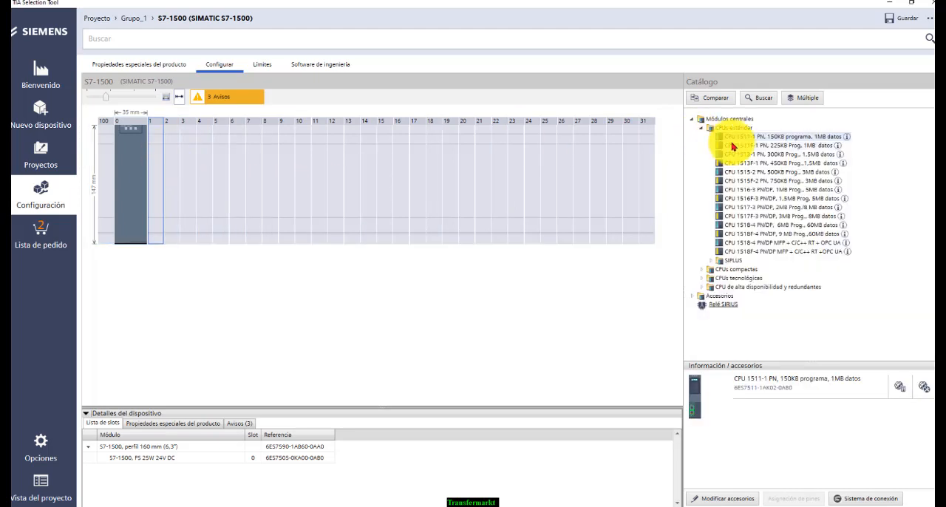
{"action": "mouse_move", "coordinate": [733, 147]}
{"action": "left_mouse_down"}
{"action": "mouse_move", "coordinate": [281, 184]}
{"action": "mouse_move", "coordinate": [144, 210]}
{"action": "left_mouse_up"}
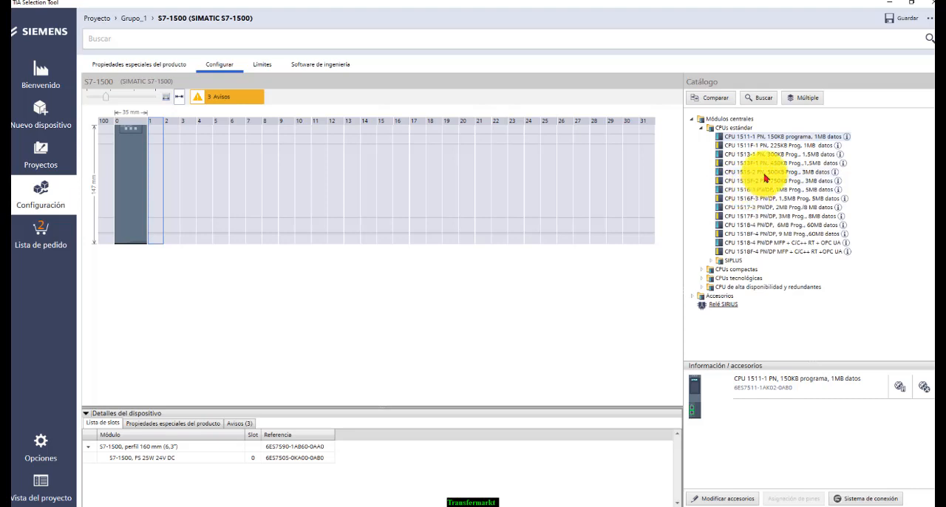
{"action": "left_click", "coordinate": [750, 190]}
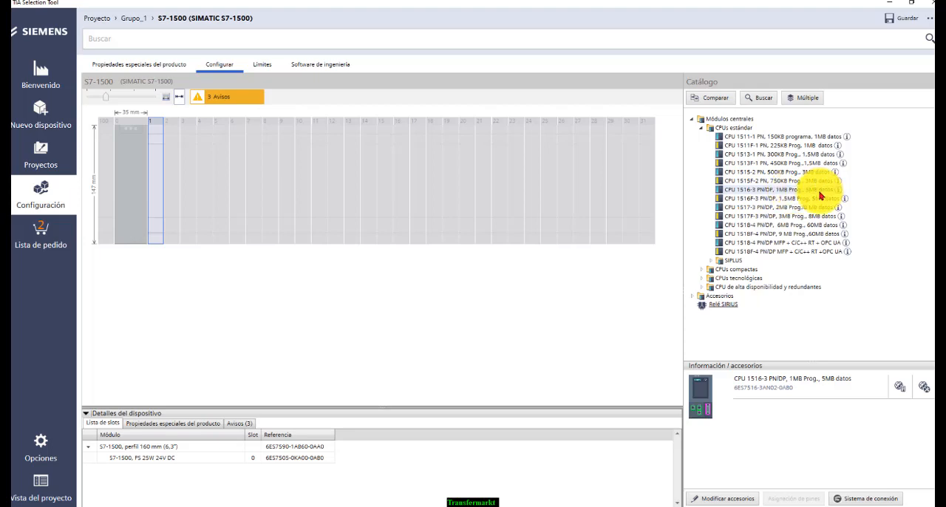
{"action": "left_click_drag", "start_coordinate": [805, 194], "coordinate": [159, 183]}
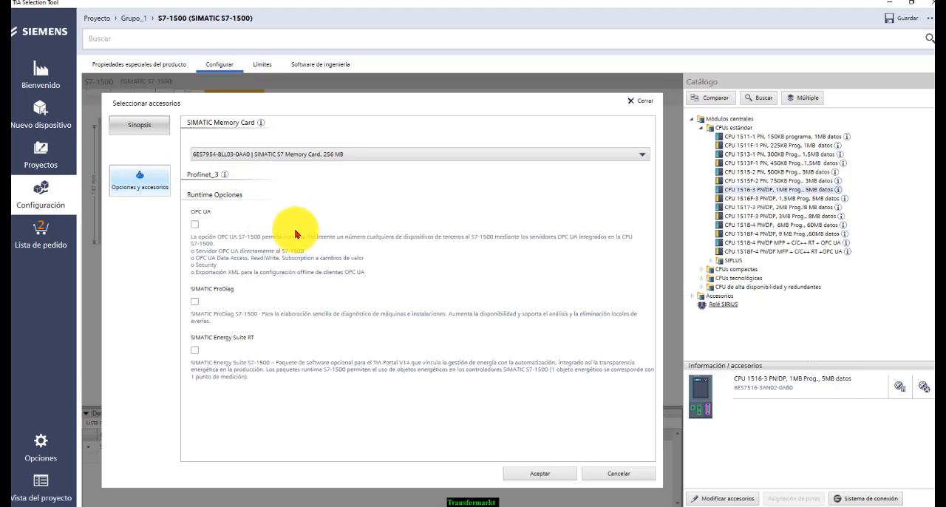
Review the memory card sizes for the CPU, keep the SIMATIC S7 Memory Card, 256 MB, and accept the accessories
{"action": "left_click", "coordinate": [380, 153]}
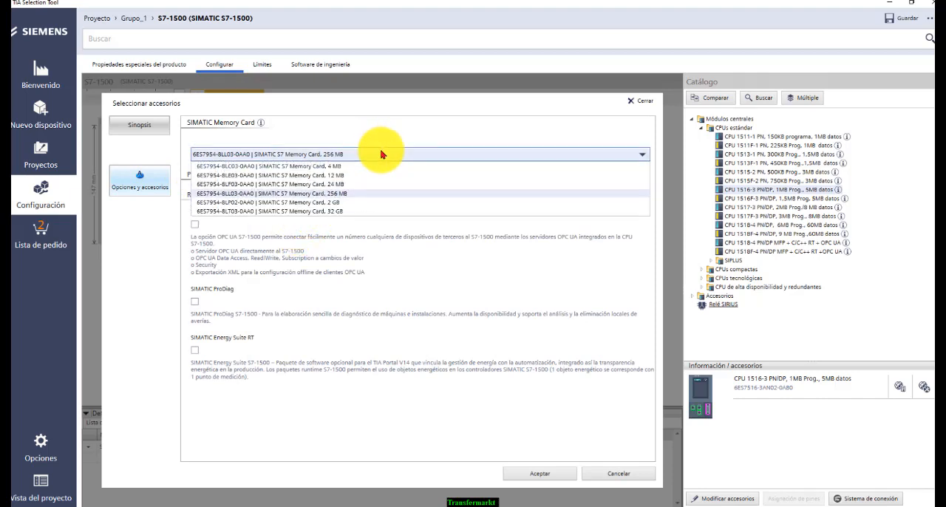
{"action": "left_click", "coordinate": [381, 153]}
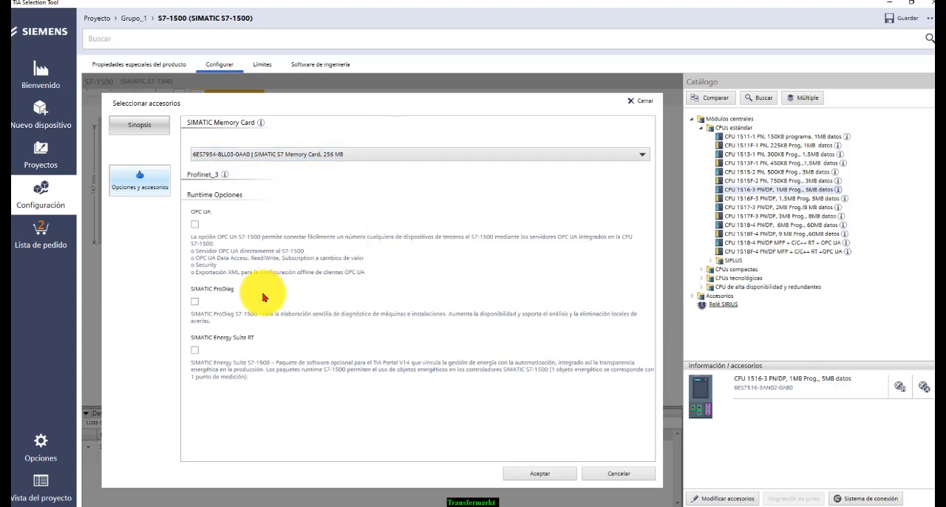
{"action": "left_click", "coordinate": [435, 154]}
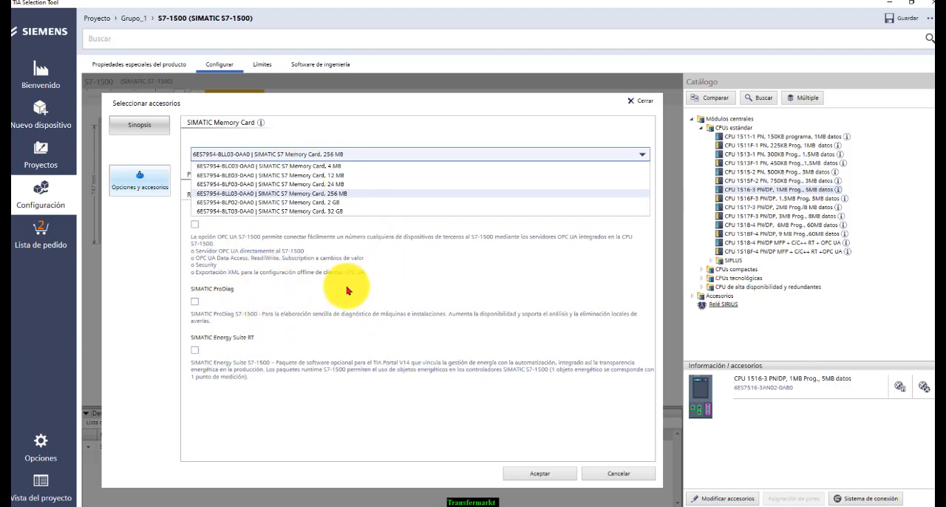
{"action": "left_click", "coordinate": [547, 471]}
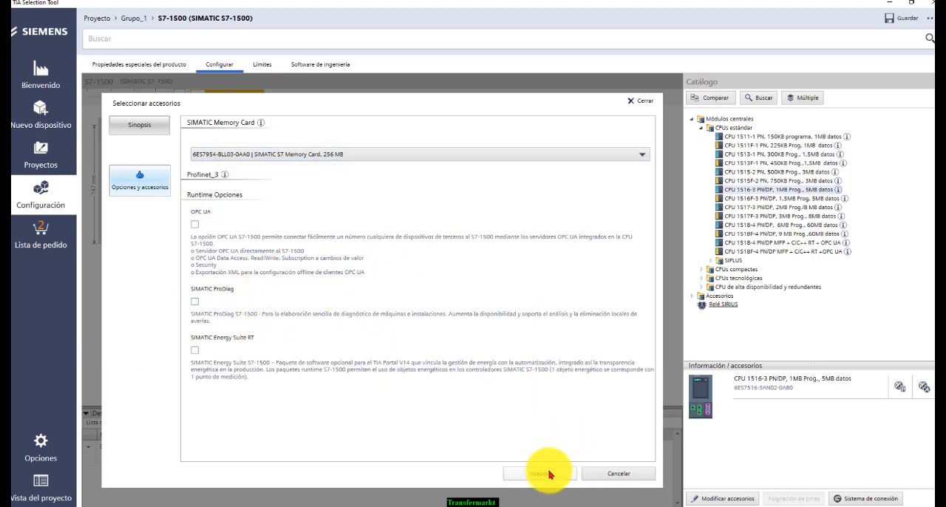
{"action": "left_click", "coordinate": [542, 473]}
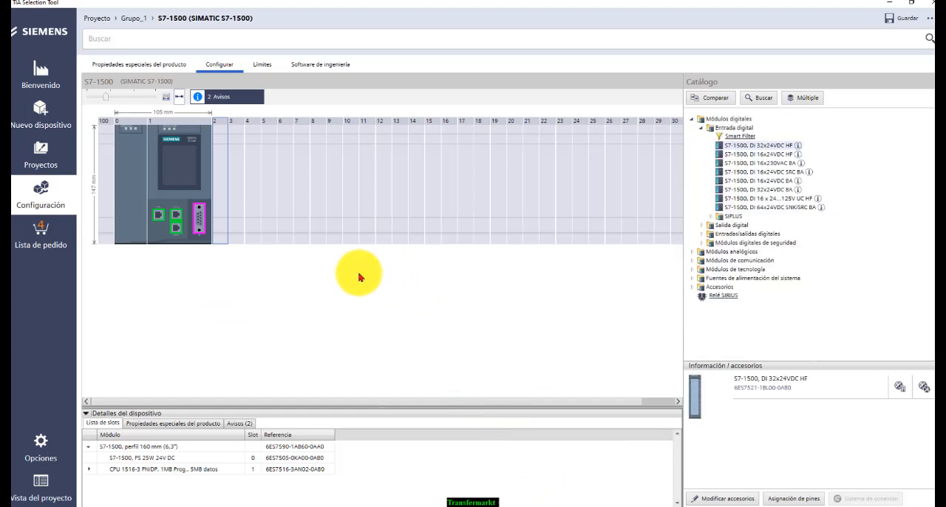
Place the S7-1500, DI 32x24VDC HF digital input module in slot 2 beside the CPU
{"action": "mouse_move", "coordinate": [204, 198]}
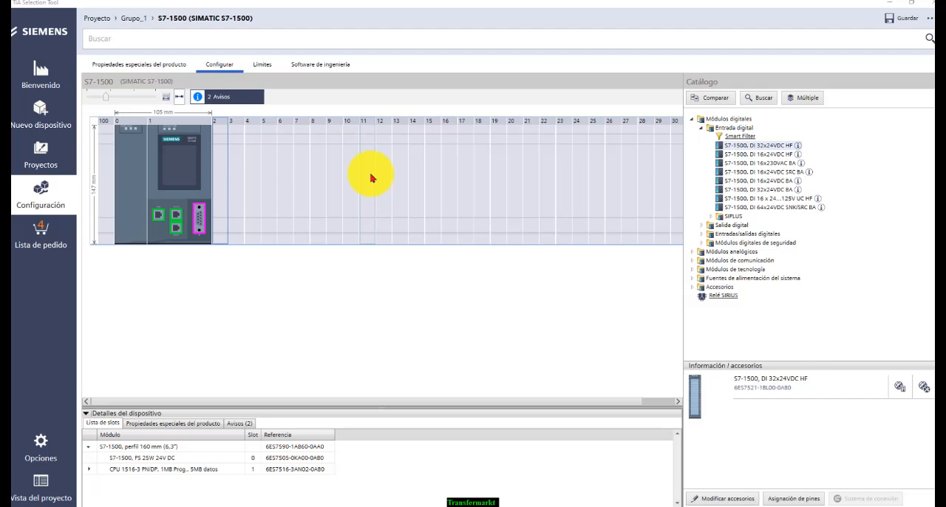
{"action": "left_click", "coordinate": [225, 169]}
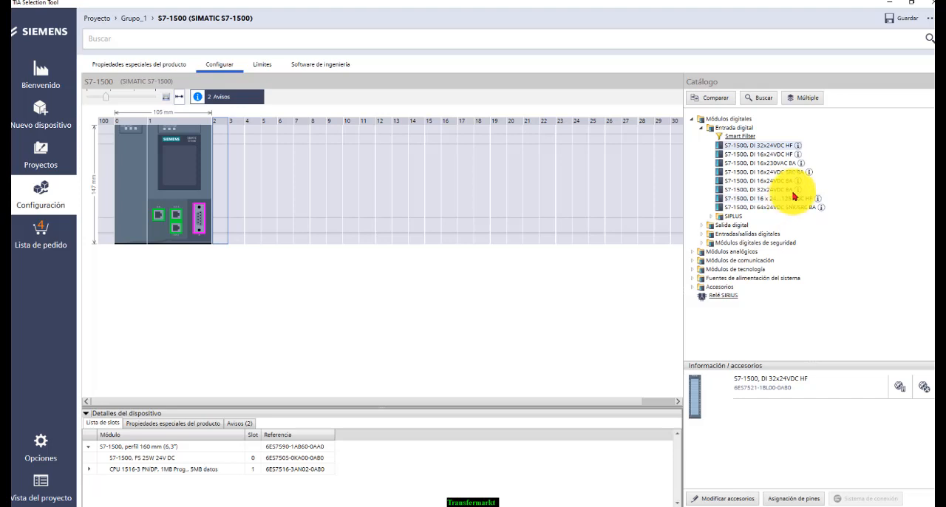
{"action": "left_click", "coordinate": [765, 150]}
{"action": "left_click_drag", "start_coordinate": [765, 150], "coordinate": [503, 172]}
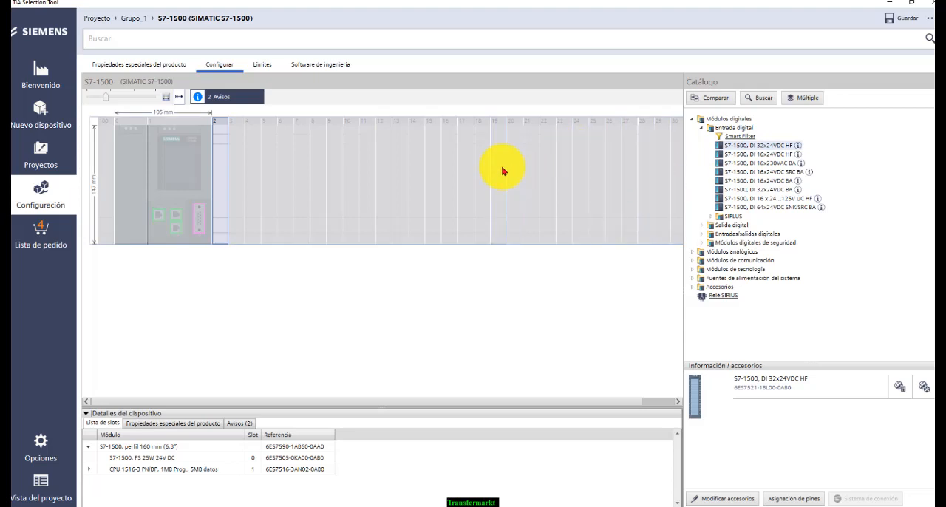
{"action": "left_click_drag", "start_coordinate": [752, 148], "coordinate": [217, 150]}
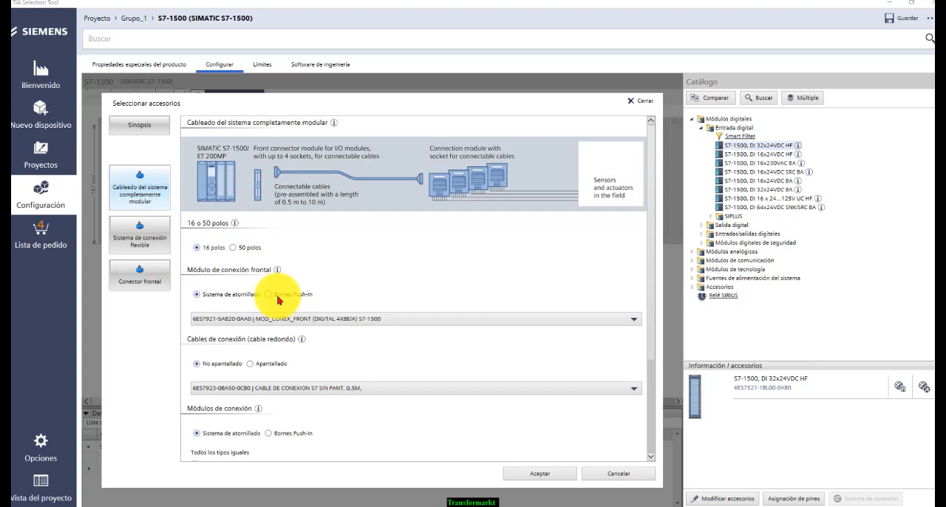
Try the 35 mm push-in front connector for the digital input module and return to the 35 mm screw-type one
{"action": "left_click", "coordinate": [287, 323]}
{"action": "left_click", "coordinate": [287, 323]}
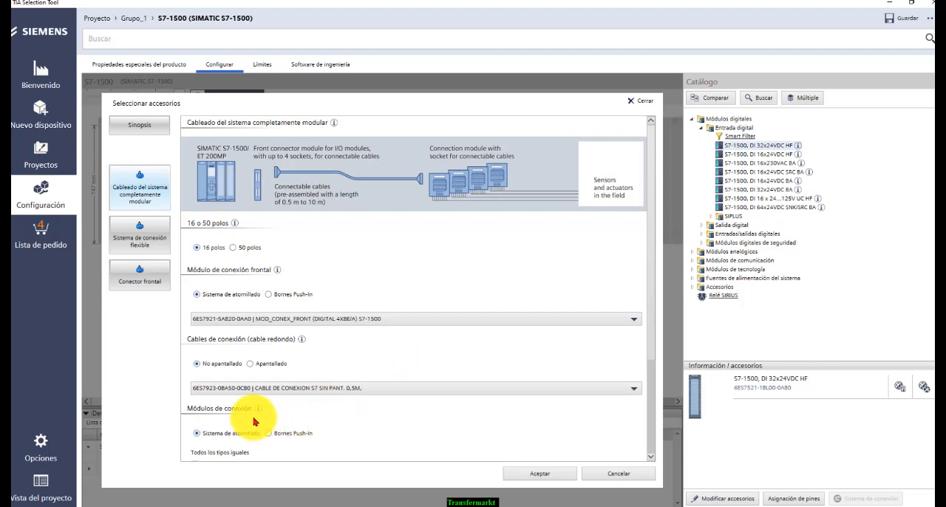
{"action": "left_click", "coordinate": [152, 275]}
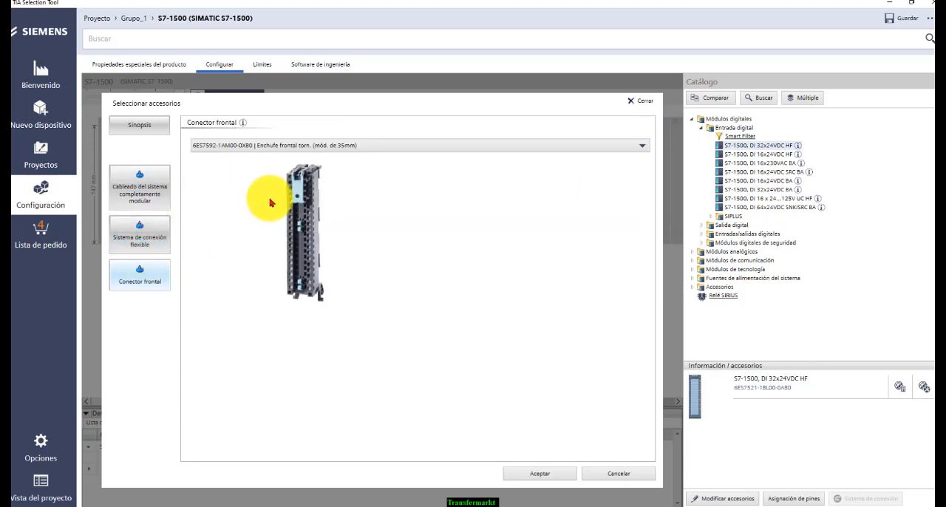
{"action": "left_click", "coordinate": [316, 146]}
{"action": "left_click", "coordinate": [316, 146]}
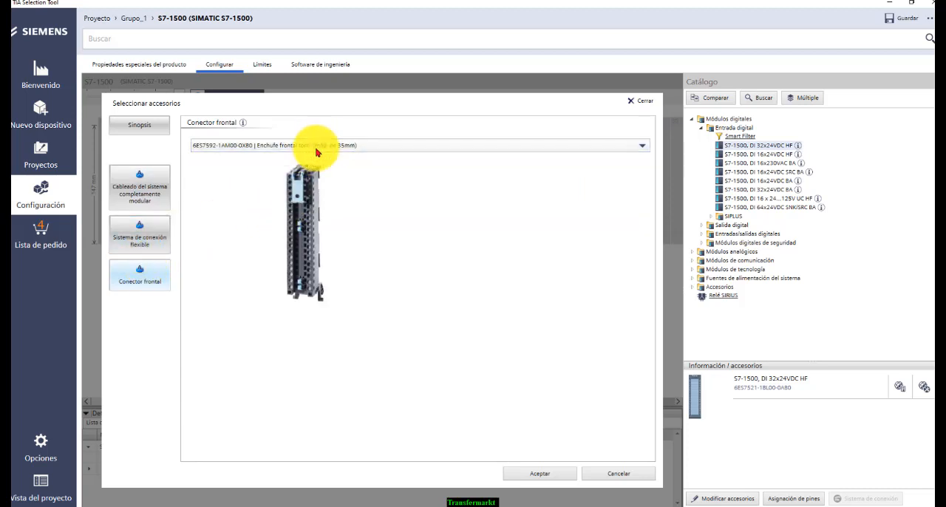
{"action": "left_click", "coordinate": [316, 146]}
{"action": "left_click", "coordinate": [318, 167]}
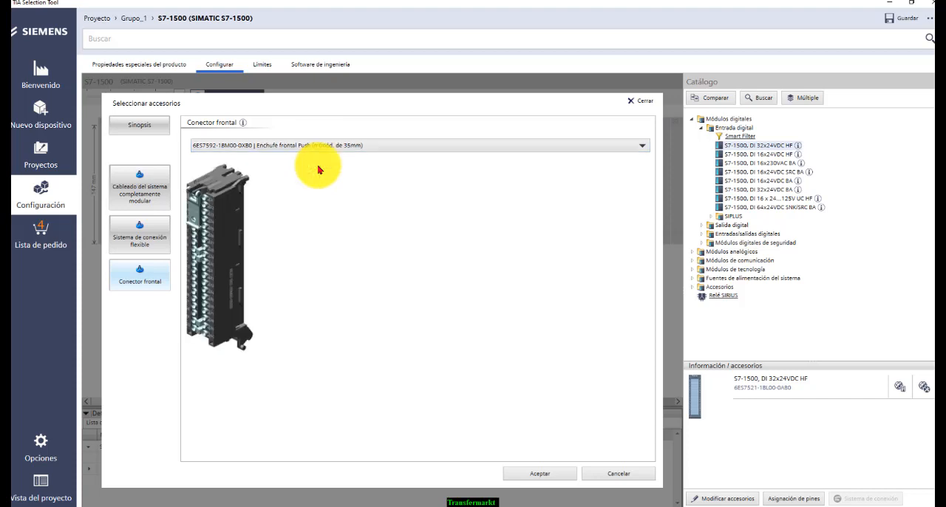
{"action": "left_click", "coordinate": [323, 152]}
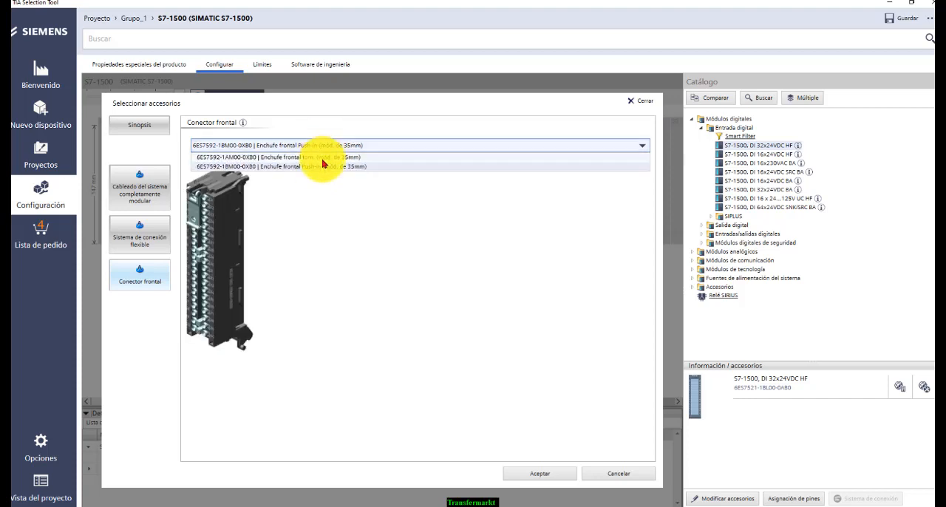
{"action": "left_click", "coordinate": [323, 158]}
Equip the digital input module with the flexible connection system, screw-type S7-1500 MOD_ FRONT 40 HILOS H05V-K 2,5 M, and accept the accessories
{"action": "left_click", "coordinate": [127, 250]}
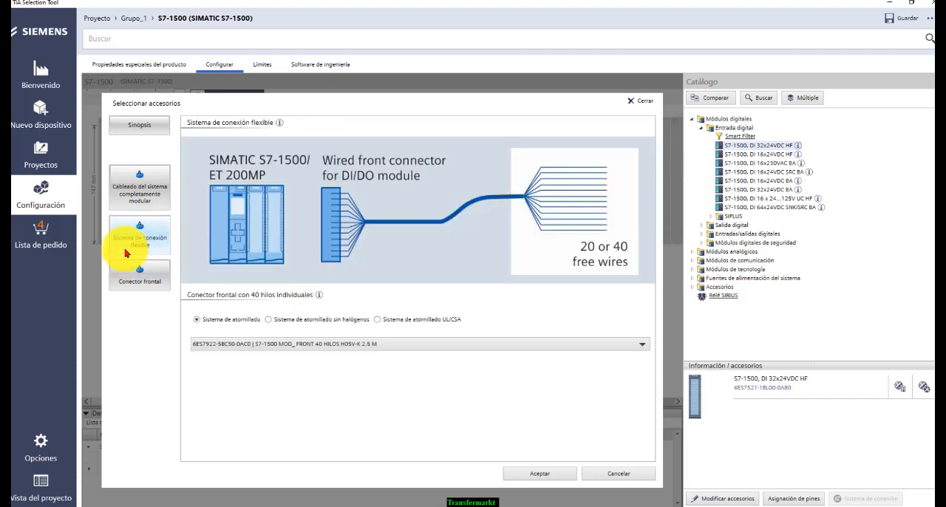
{"action": "left_click", "coordinate": [538, 474]}
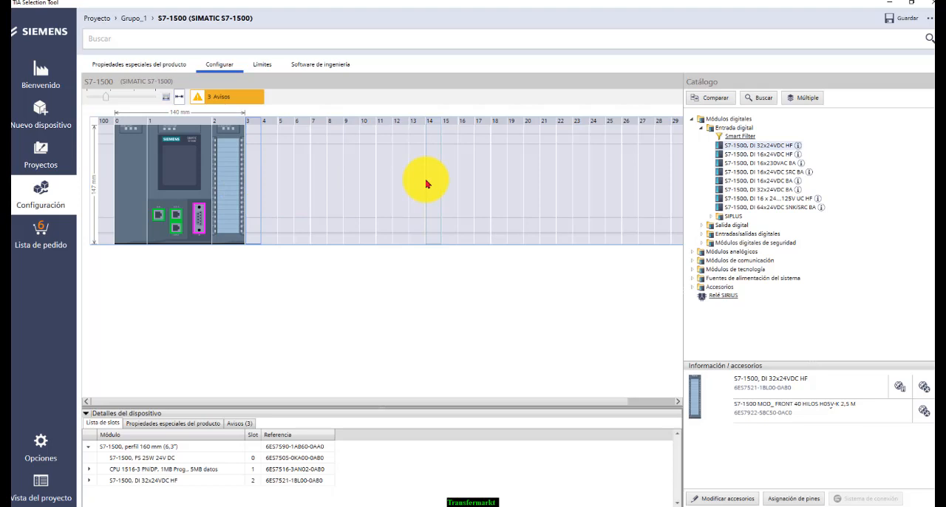
Place the S7-1500, DQ 16x24V DC/0.5A HF digital output module in slot 3 and accept the default fully modular wiring accessories
{"action": "left_click", "coordinate": [701, 130]}
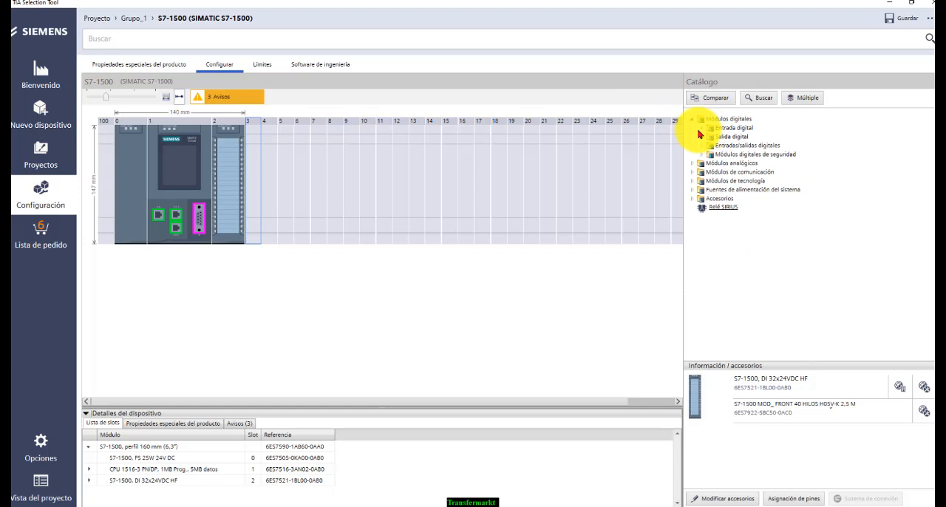
{"action": "left_click", "coordinate": [700, 137]}
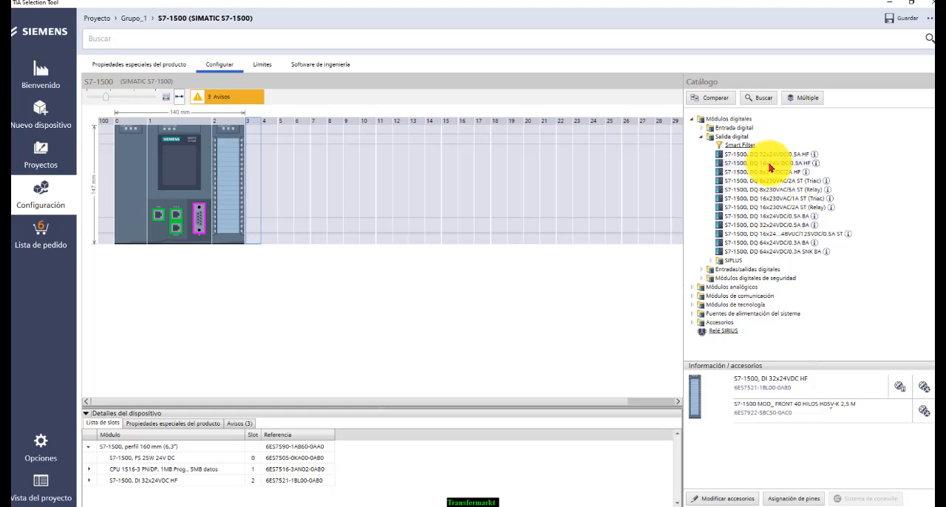
{"action": "left_click_drag", "start_coordinate": [768, 165], "coordinate": [256, 177]}
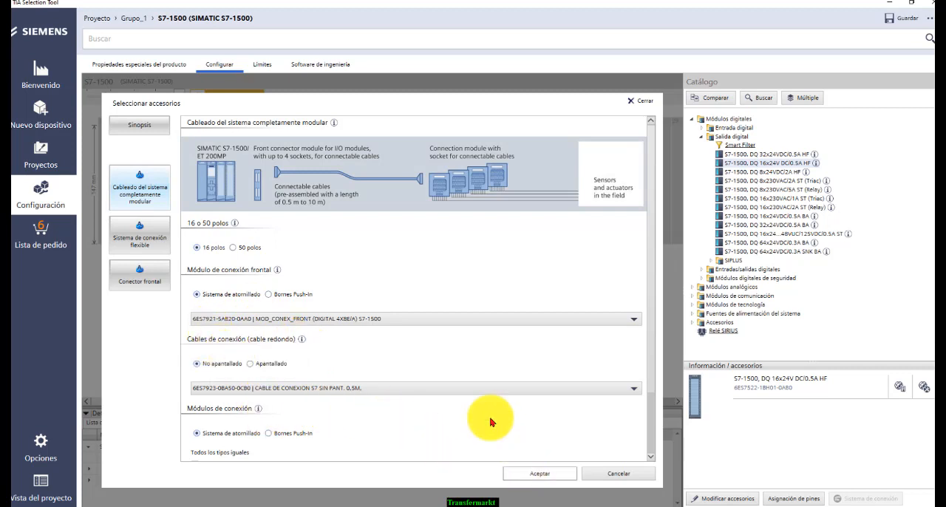
{"action": "left_click", "coordinate": [539, 473]}
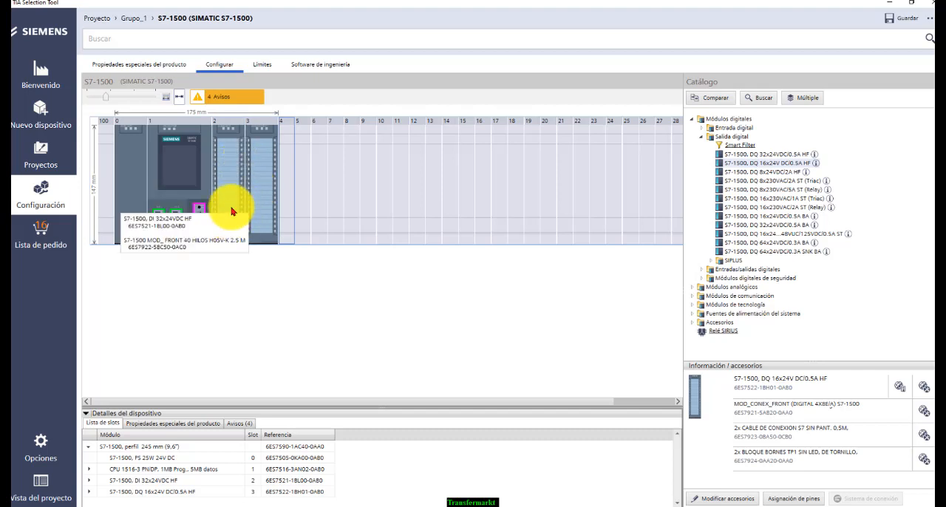
Place the S7-1500, AI 8xU/I/R/RTD BA analog input module in slot 4 and accept its default fully modular wiring accessories
{"action": "left_click", "coordinate": [702, 138]}
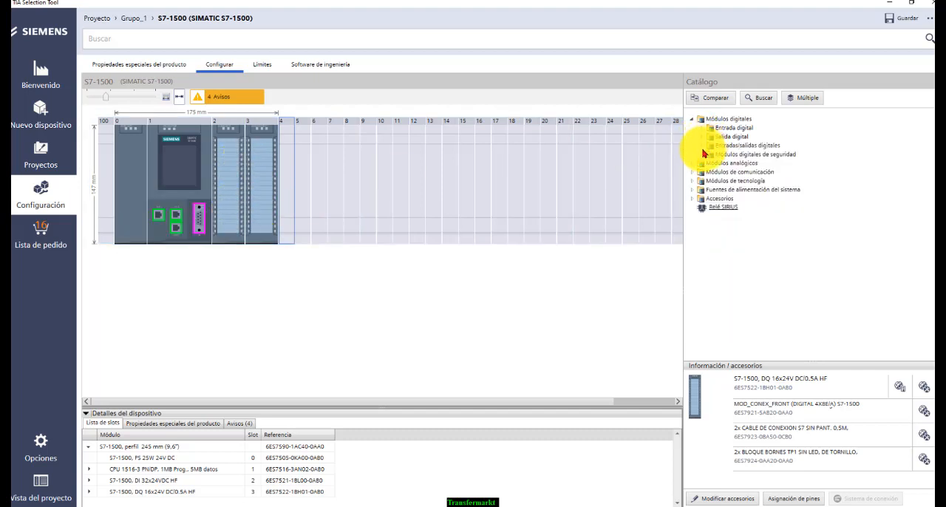
{"action": "left_click", "coordinate": [695, 164]}
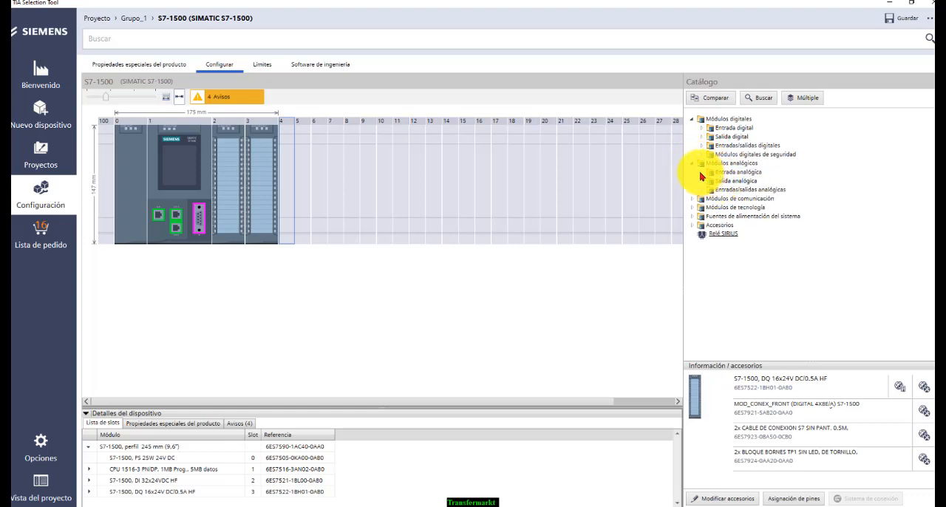
{"action": "left_click", "coordinate": [703, 172]}
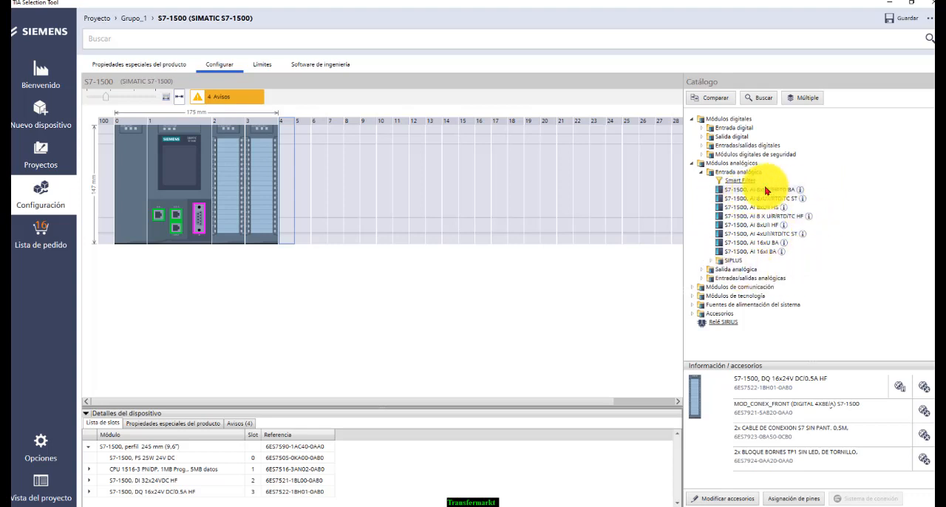
{"action": "left_click_drag", "start_coordinate": [767, 190], "coordinate": [288, 206]}
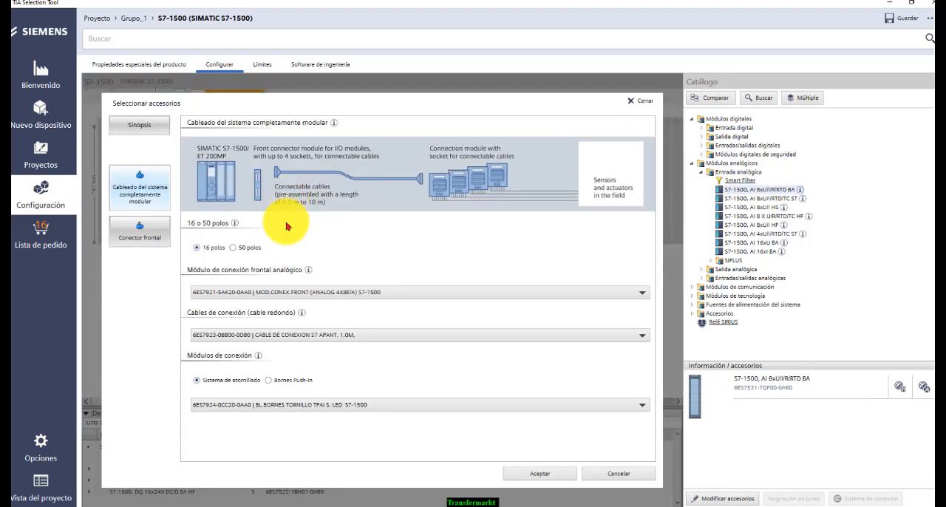
{"action": "left_click", "coordinate": [539, 473]}
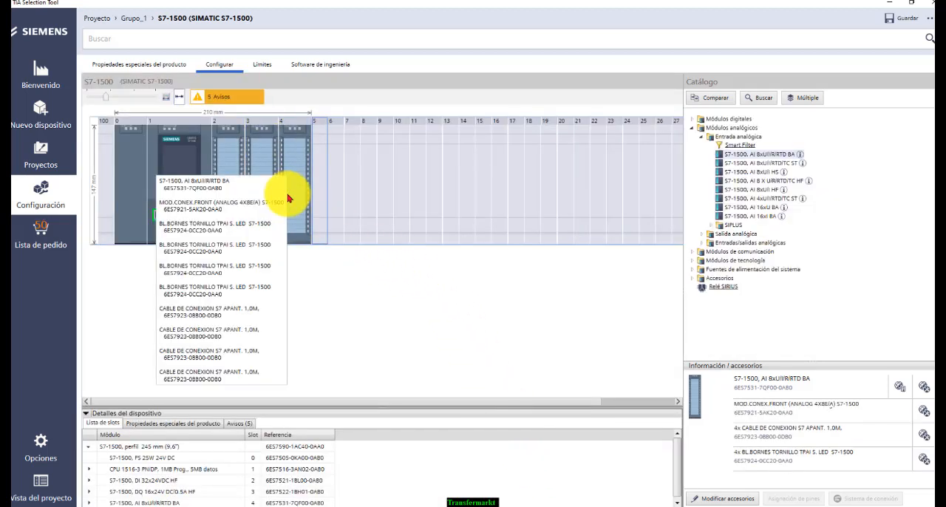
Browse the catalogue's analog output, communication and technology modules available for the S7-1500 rack
{"action": "left_click", "coordinate": [706, 137]}
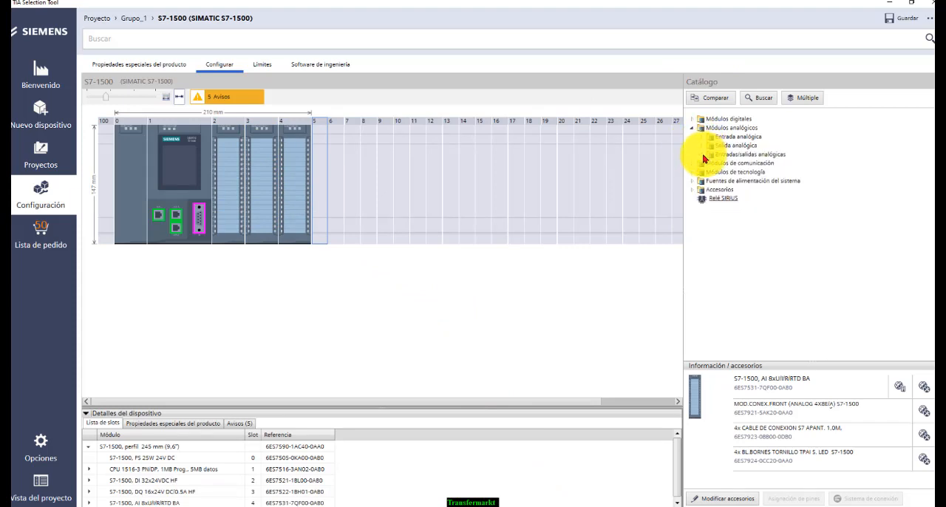
{"action": "left_click", "coordinate": [706, 146]}
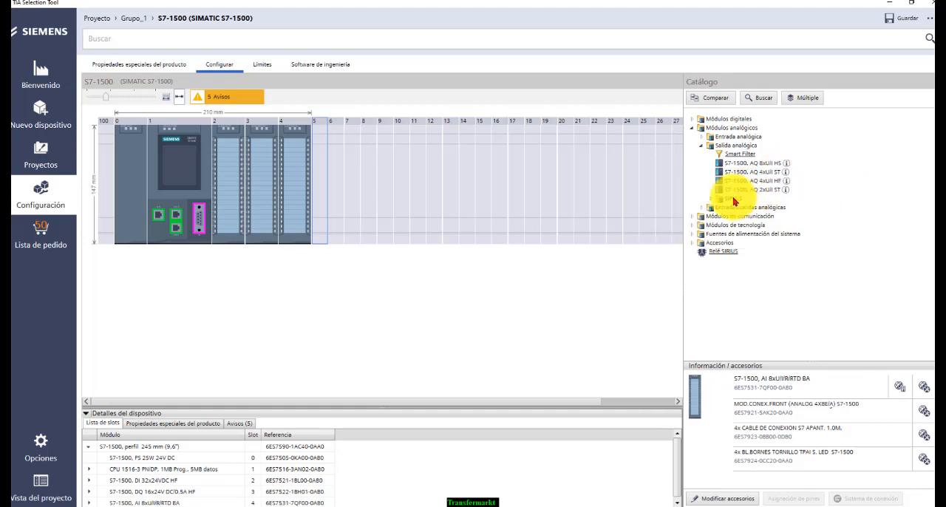
{"action": "left_click", "coordinate": [702, 147]}
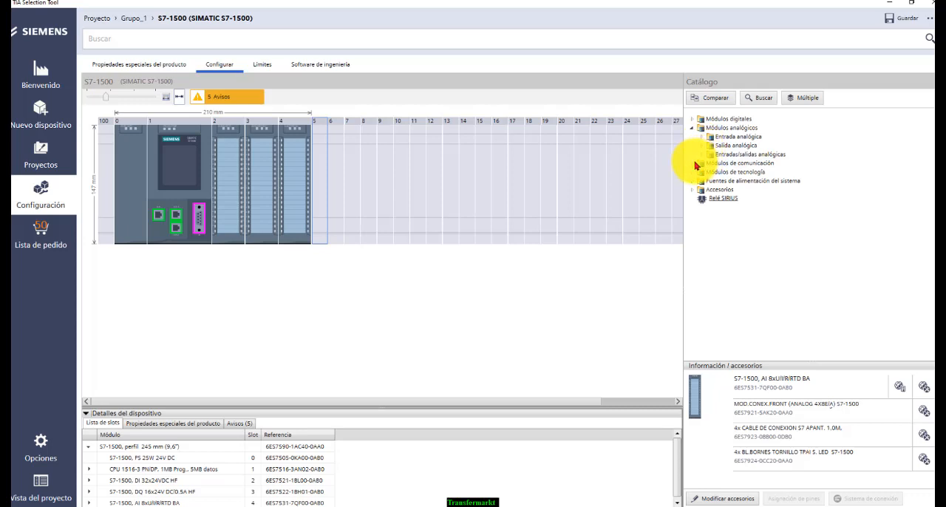
{"action": "left_click", "coordinate": [697, 164]}
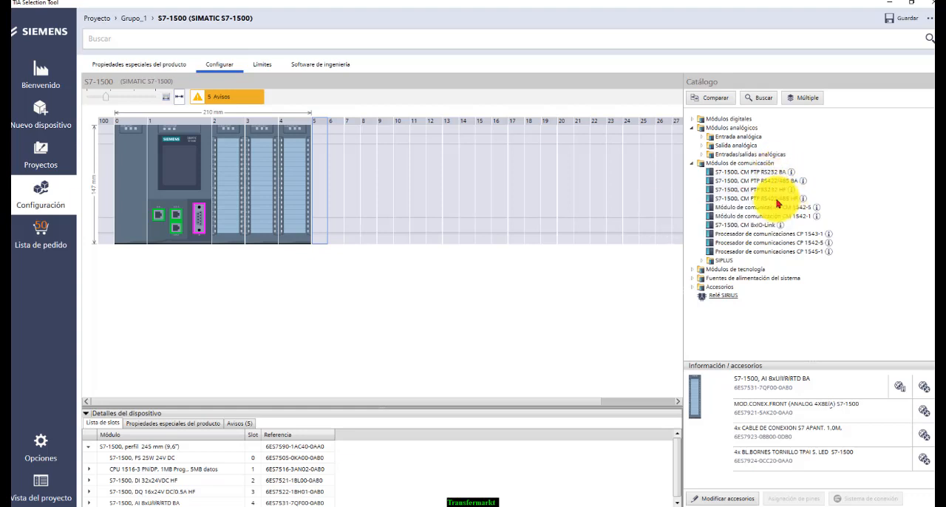
{"action": "left_click", "coordinate": [695, 270]}
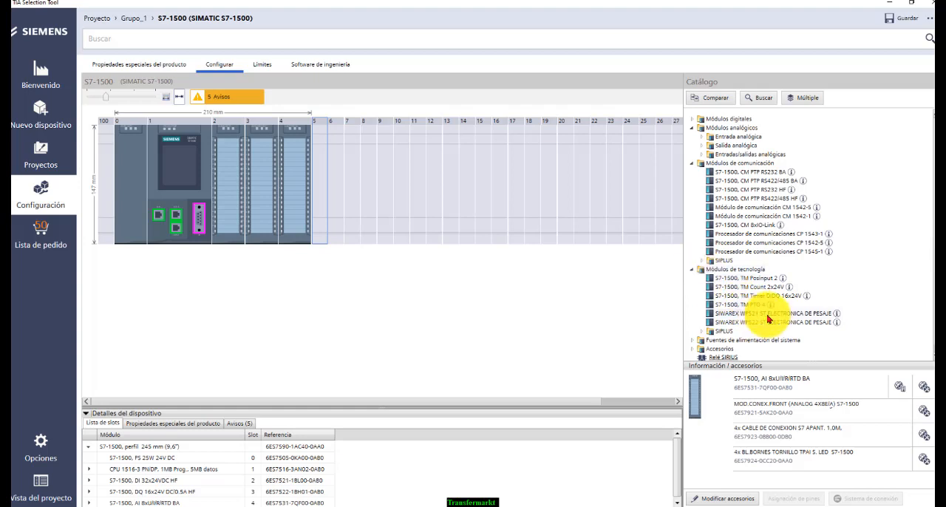
{"action": "left_click", "coordinate": [696, 271]}
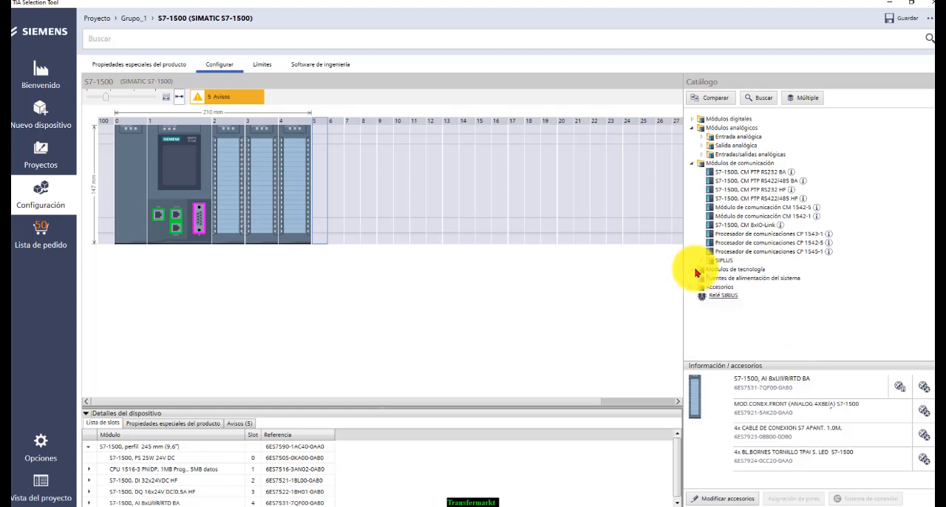
{"action": "left_click", "coordinate": [694, 274]}
{"action": "left_click", "coordinate": [694, 275]}
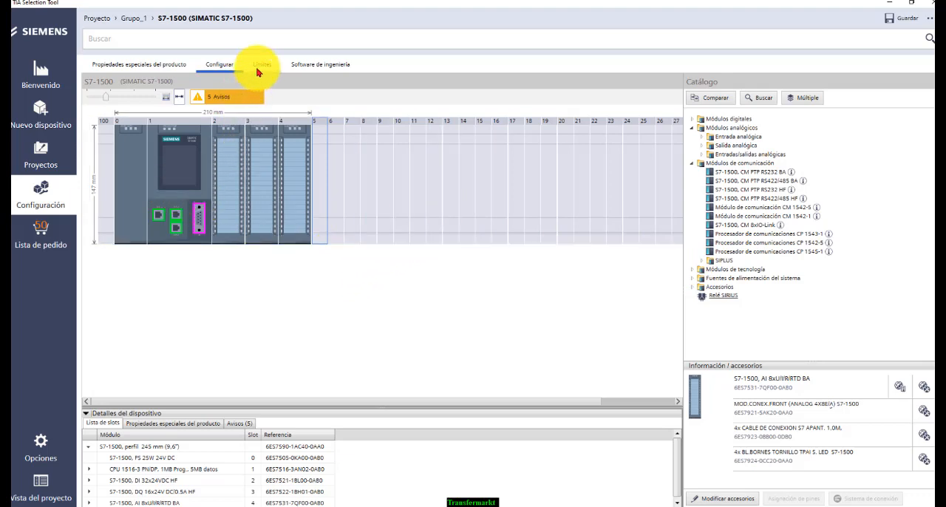
Check the S7-1500 rack's limits for dimensions, communication, power and reaction time, and save the project
{"action": "left_click", "coordinate": [263, 67]}
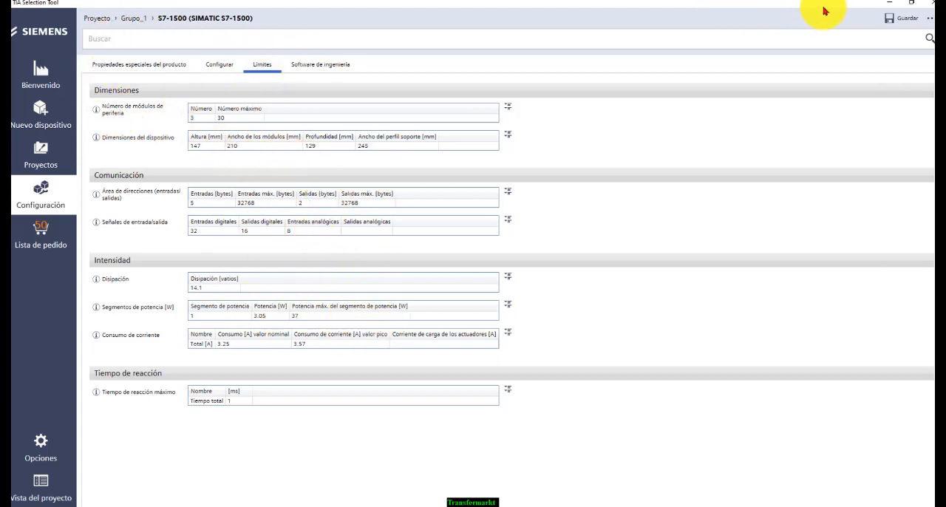
{"action": "left_click", "coordinate": [890, 20]}
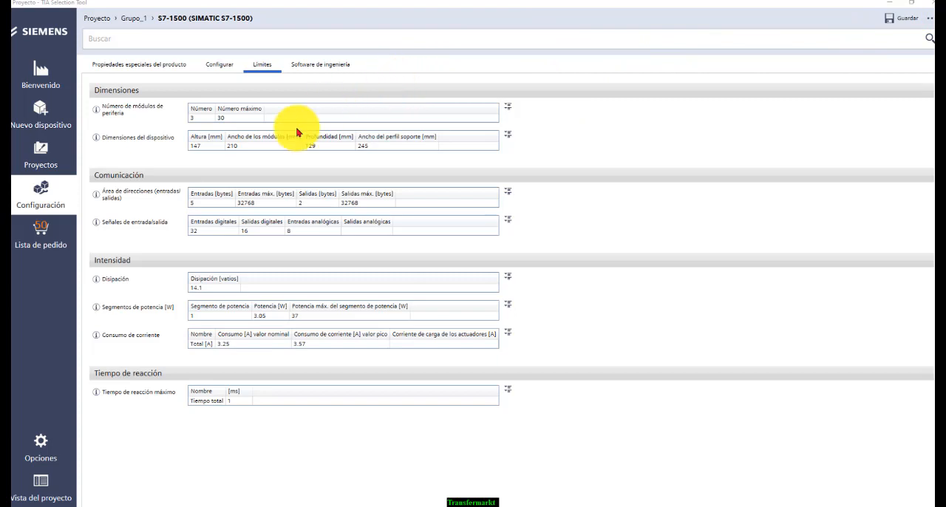
Look over the available controller families and review the articles and quantities in the project's order list
{"action": "left_click", "coordinate": [44, 123]}
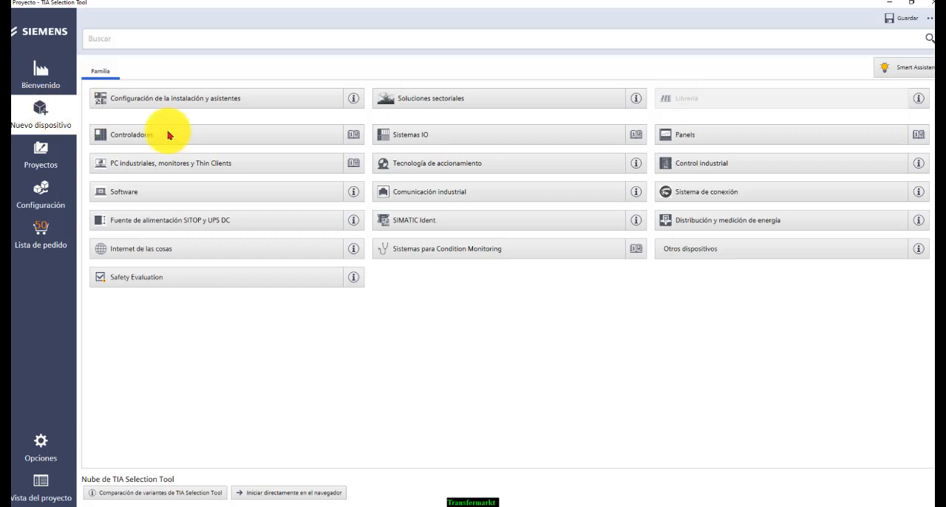
{"action": "left_click", "coordinate": [247, 140]}
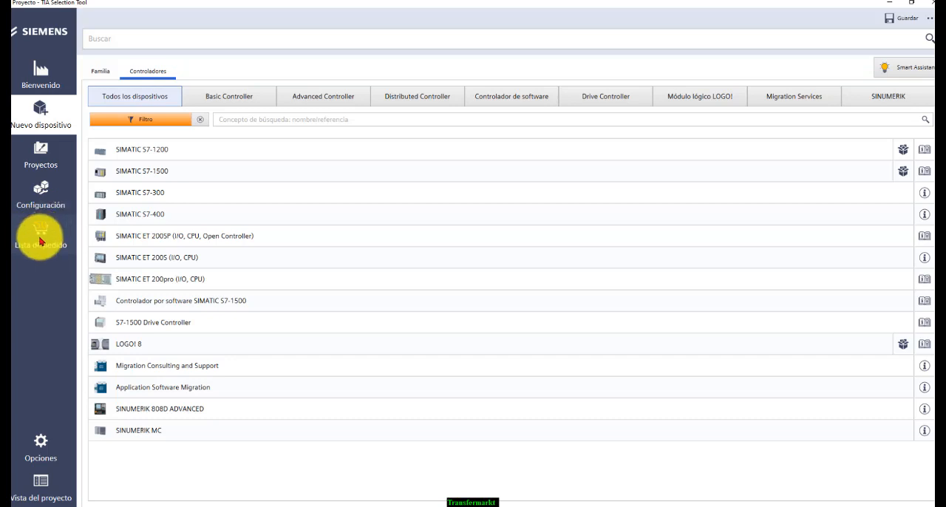
{"action": "left_click", "coordinate": [46, 231]}
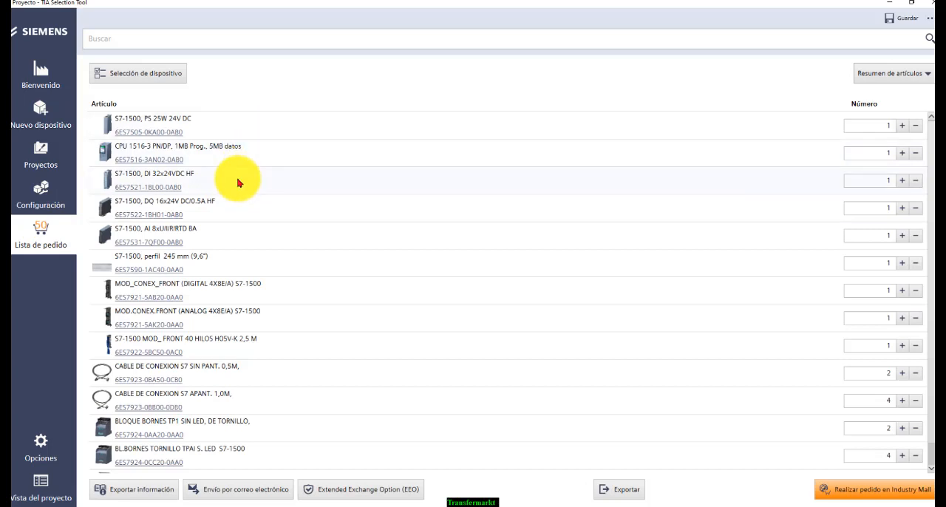
{"action": "scroll", "coordinate": [247, 209], "scroll_direction": "down", "scroll_amount": 1}
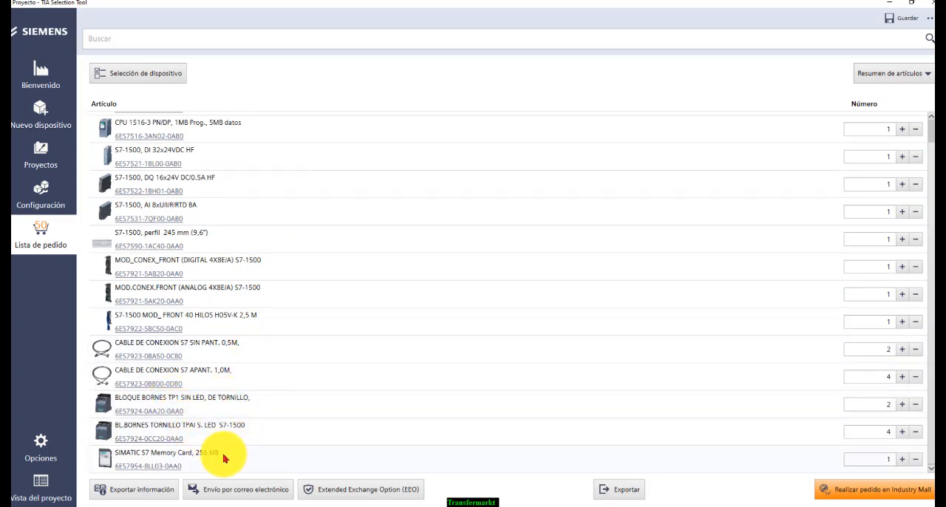
{"action": "scroll", "coordinate": [264, 425], "scroll_direction": "up", "scroll_amount": 1}
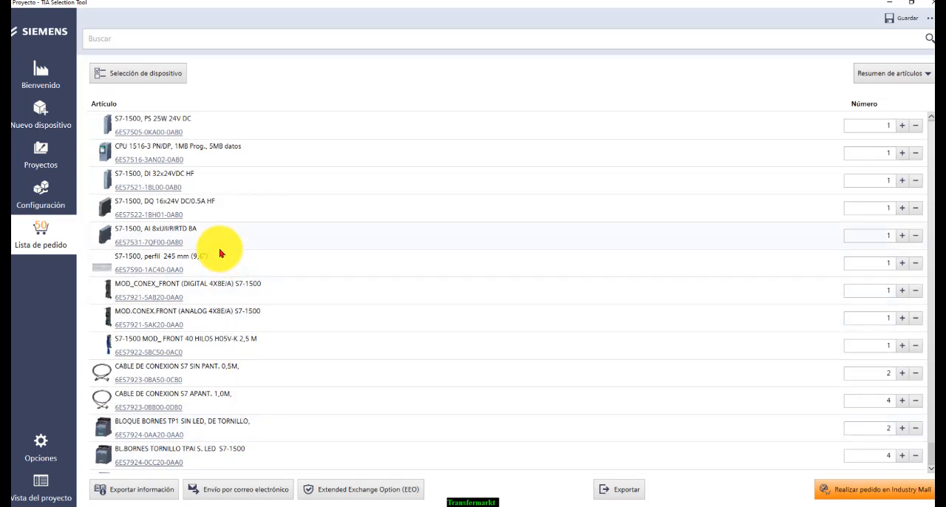
{"action": "scroll", "coordinate": [220, 253], "scroll_direction": "down", "scroll_amount": 1}
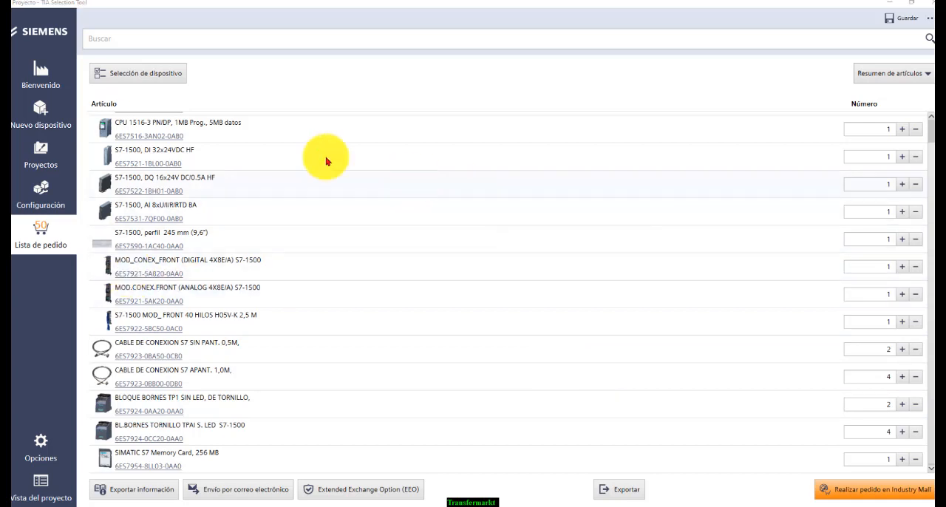
Add a new SIMATIC ET 200SP (I/O, CPU, Open Controller) device from the controllers family to the project
{"action": "left_click", "coordinate": [38, 124]}
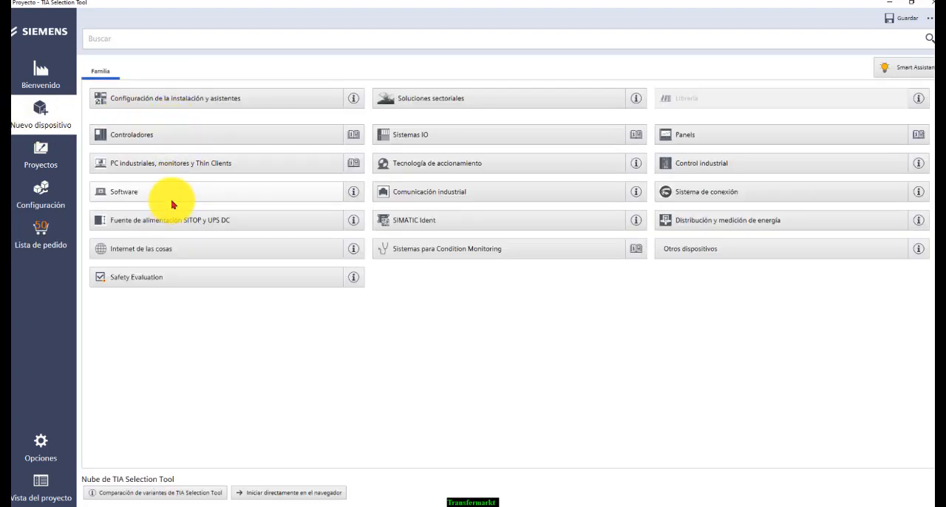
{"action": "left_click", "coordinate": [199, 138]}
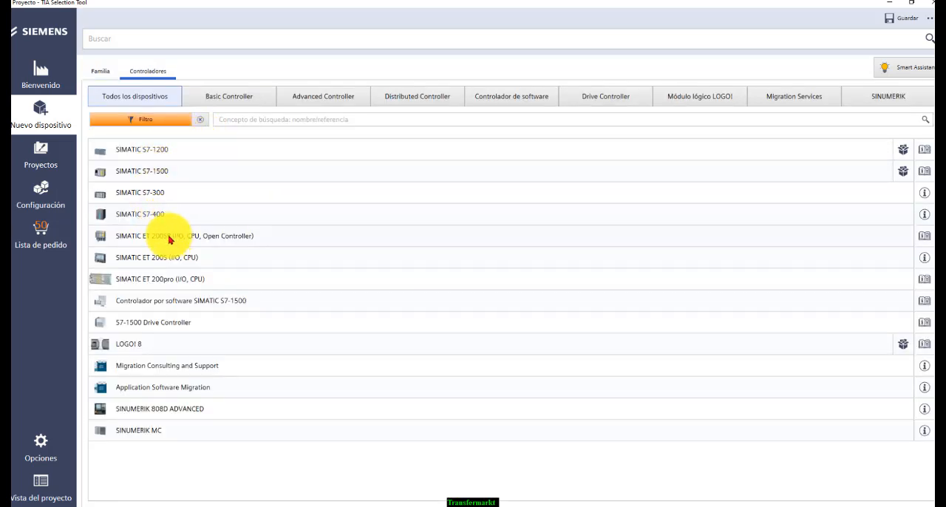
{"action": "left_click", "coordinate": [169, 239]}
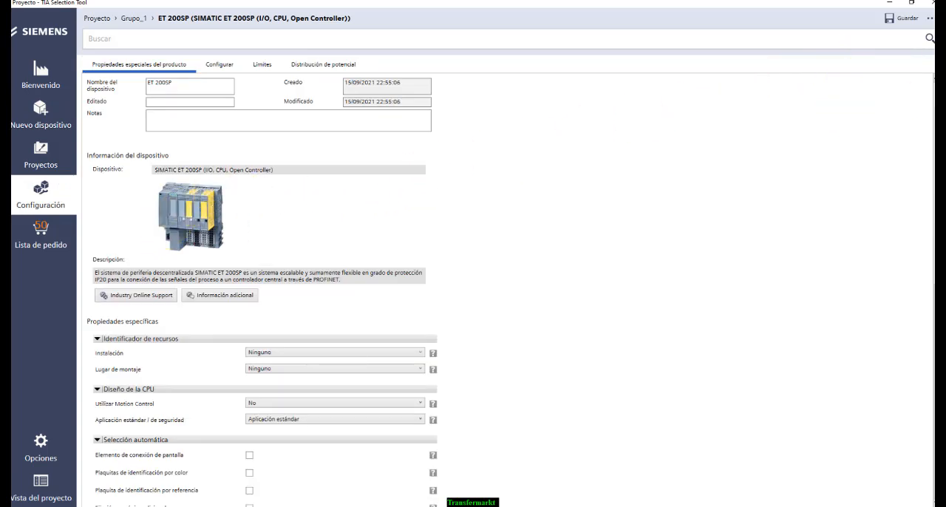
Switch to the Chrome browser and view the Distributed Controller SIMATIC ET 200SP accessories image at full size in its own tab
{"action": "key", "text": "alt+Tab"}
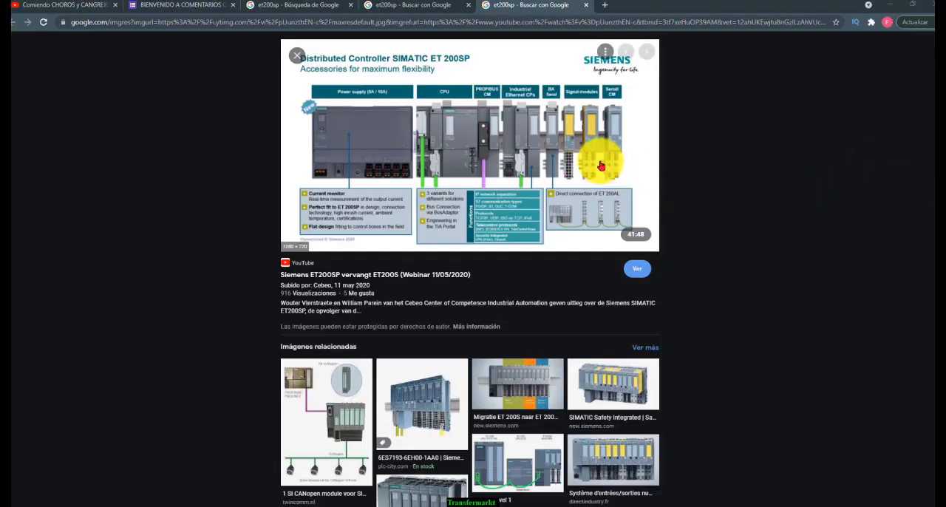
{"action": "right_click", "coordinate": [454, 129]}
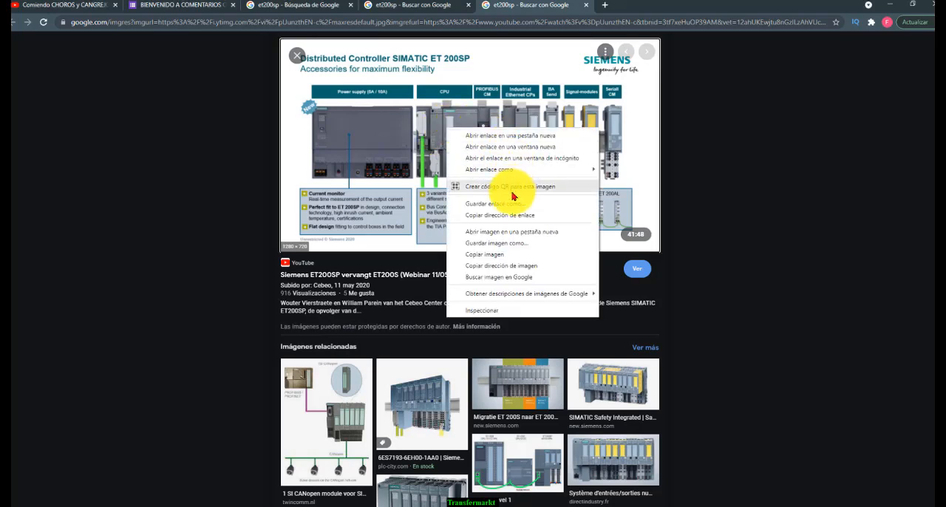
{"action": "left_click", "coordinate": [520, 231]}
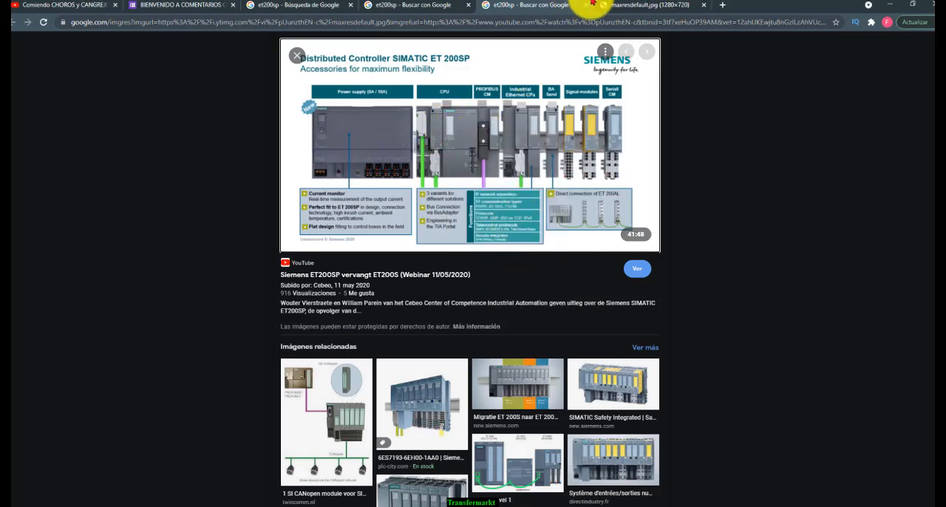
{"action": "left_click", "coordinate": [620, 6]}
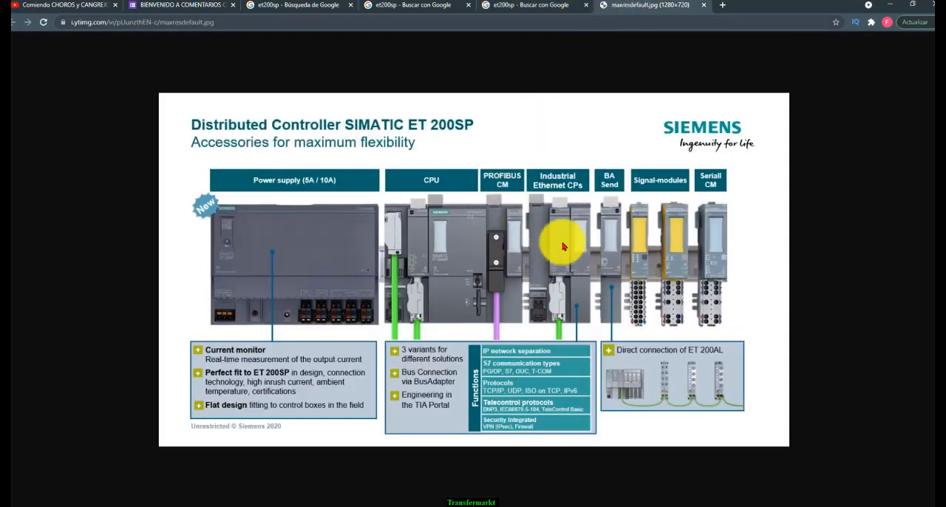
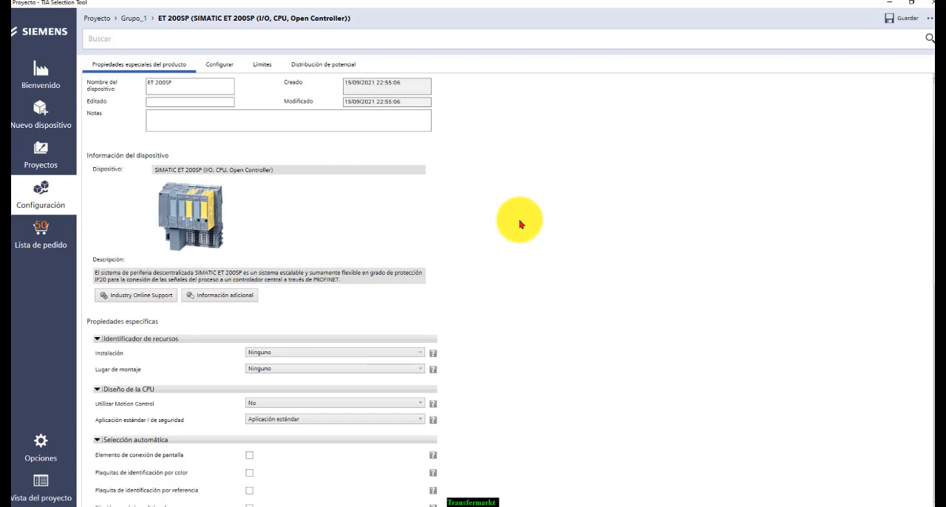
Open the ET 200SP rack configuration and place the SIMATIC ET 200SP PS/1AC/DC24V/5A power supply in slot 100
{"action": "scroll", "coordinate": [502, 230], "scroll_direction": "down", "scroll_amount": 2}
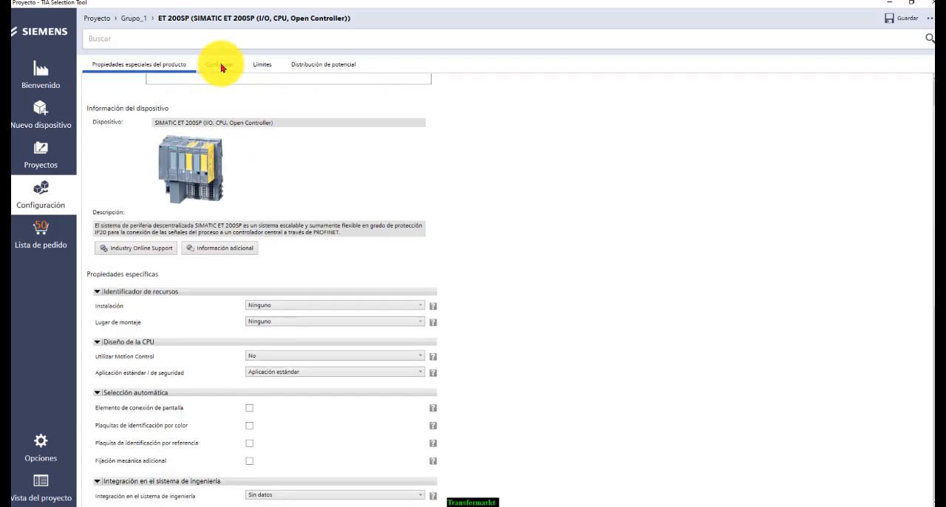
{"action": "left_click", "coordinate": [221, 67]}
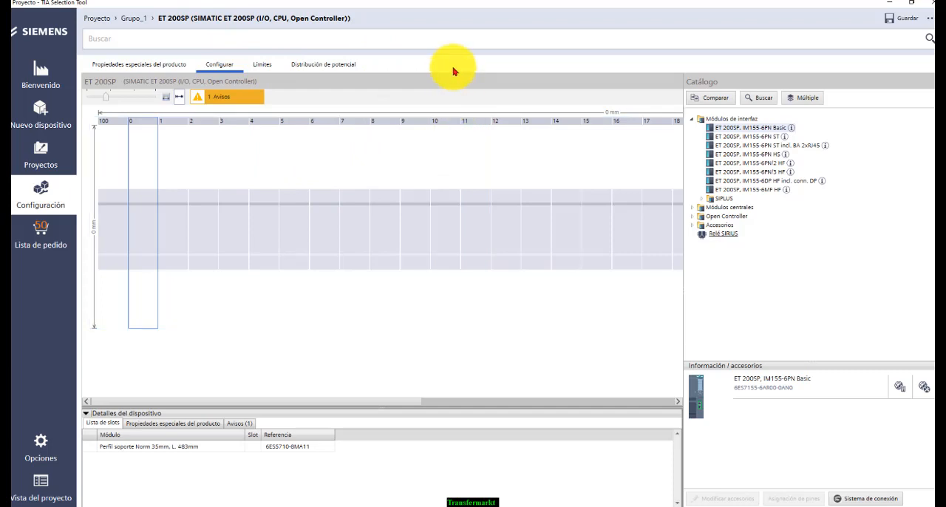
{"action": "left_click", "coordinate": [114, 229]}
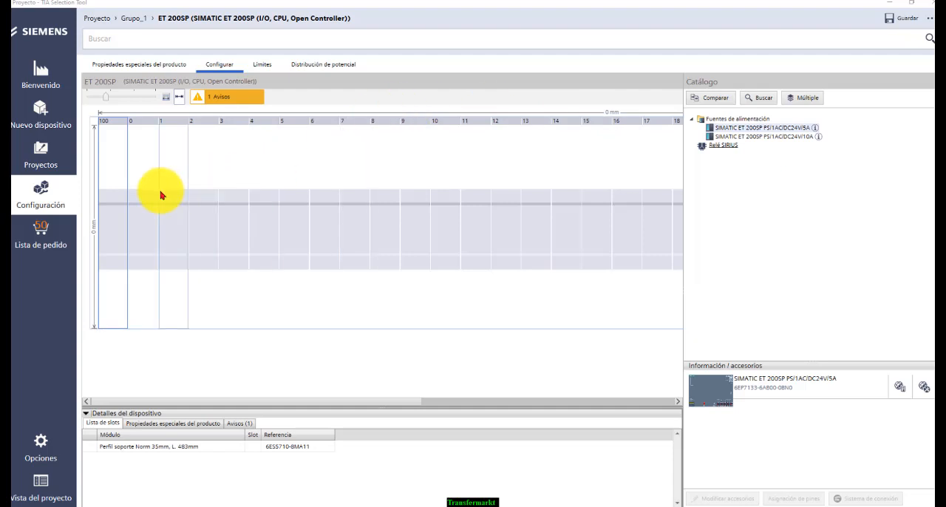
{"action": "left_click", "coordinate": [112, 96]}
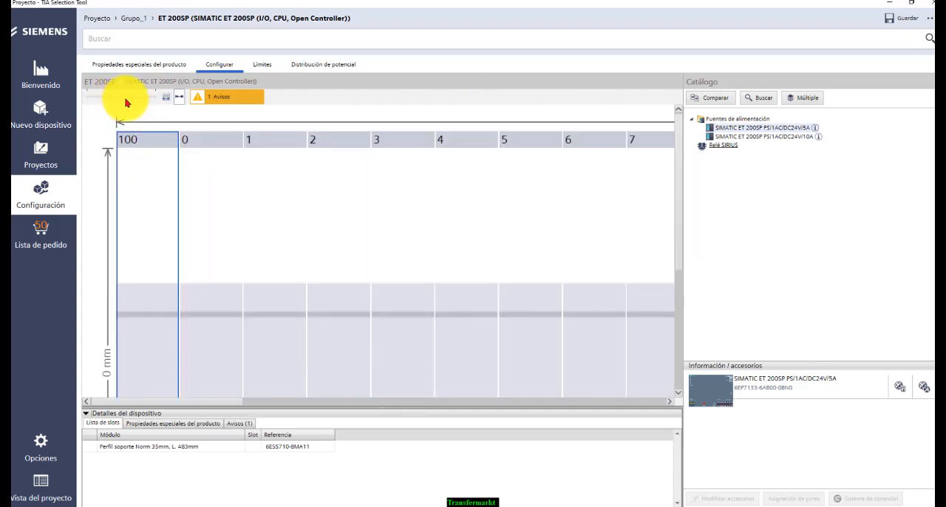
{"action": "left_click", "coordinate": [122, 103]}
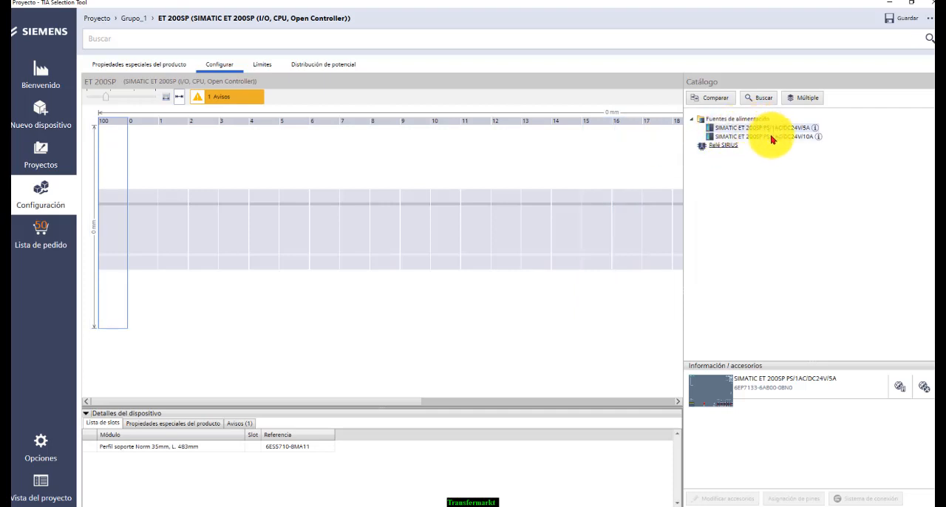
{"action": "left_click_drag", "start_coordinate": [776, 134], "coordinate": [184, 152]}
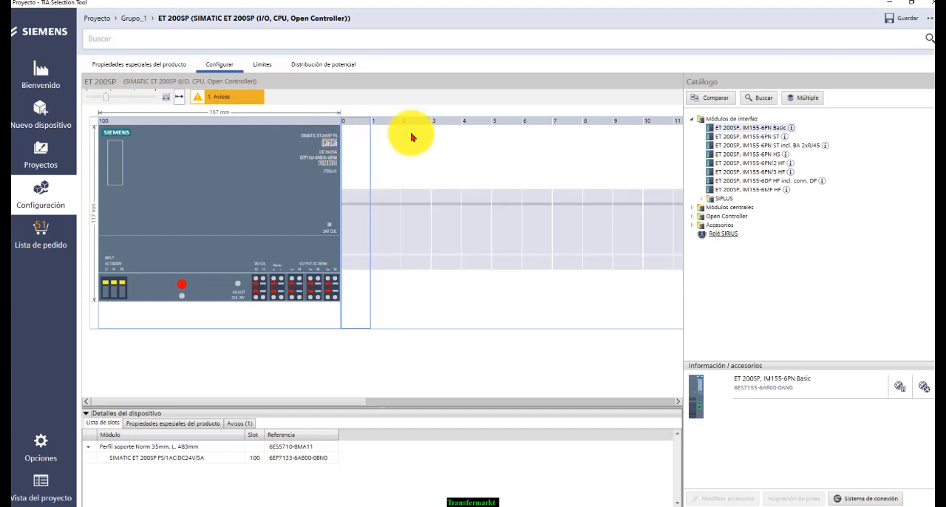
Place the ET 200SP, IM155-6PN Basic interface module in slot 0 of the rack
{"action": "left_click", "coordinate": [356, 202]}
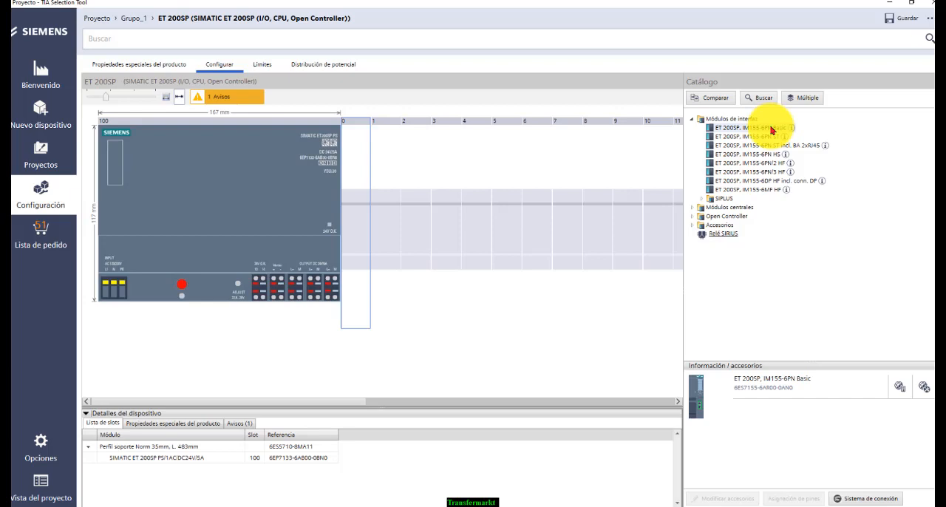
{"action": "left_click", "coordinate": [766, 182]}
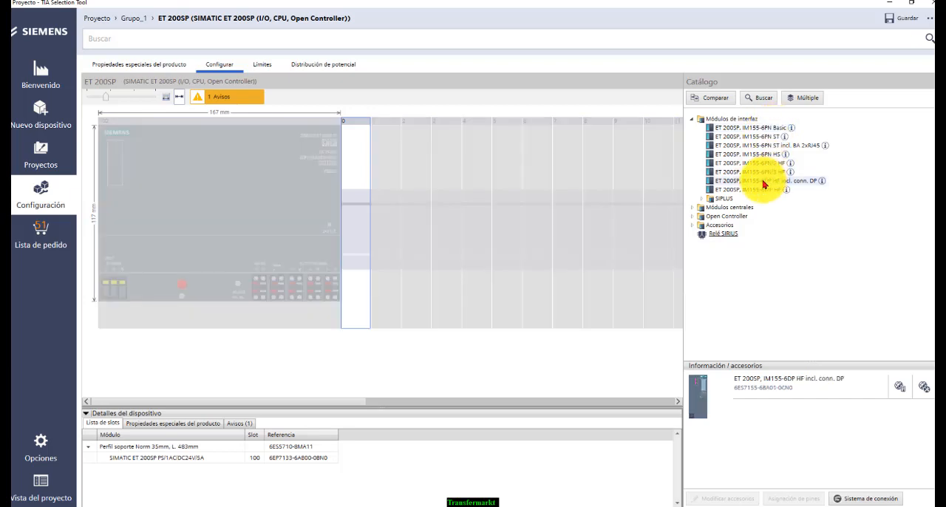
{"action": "left_click", "coordinate": [741, 129]}
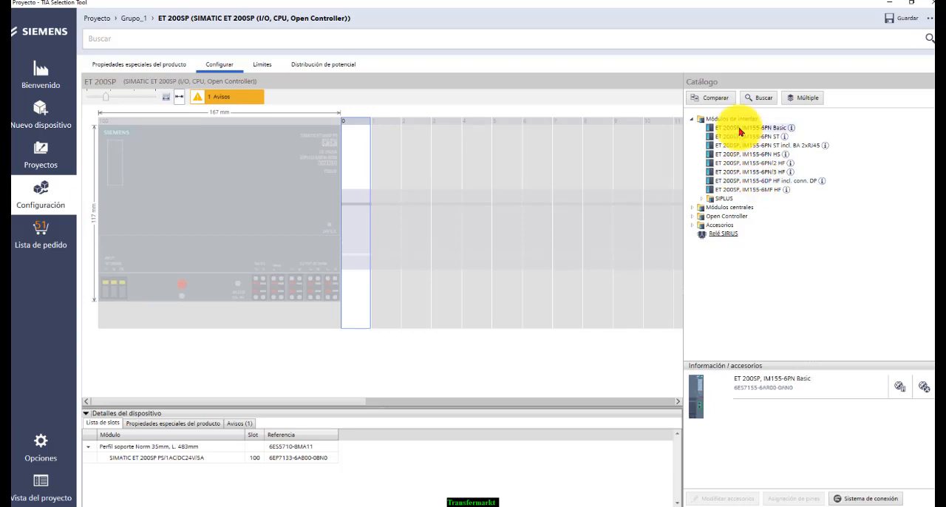
{"action": "mouse_move", "coordinate": [698, 409]}
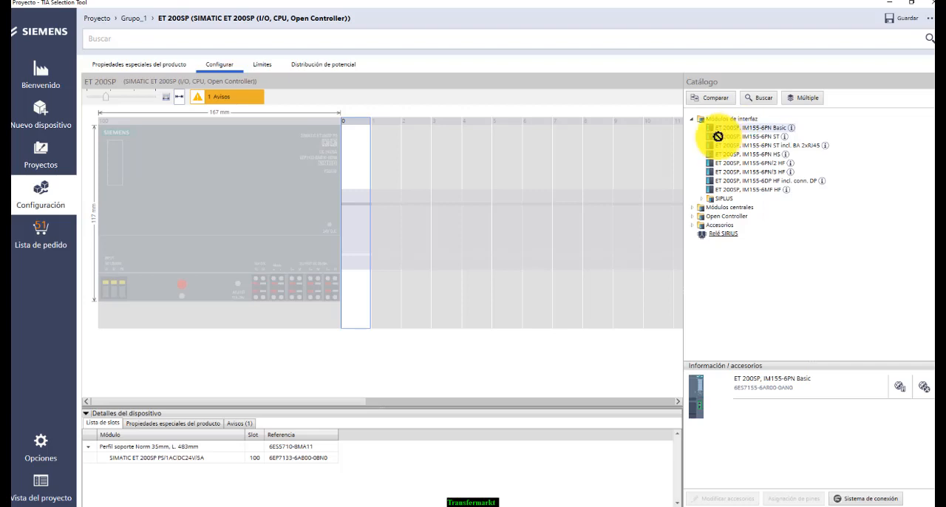
{"action": "left_click_drag", "start_coordinate": [713, 128], "coordinate": [363, 251]}
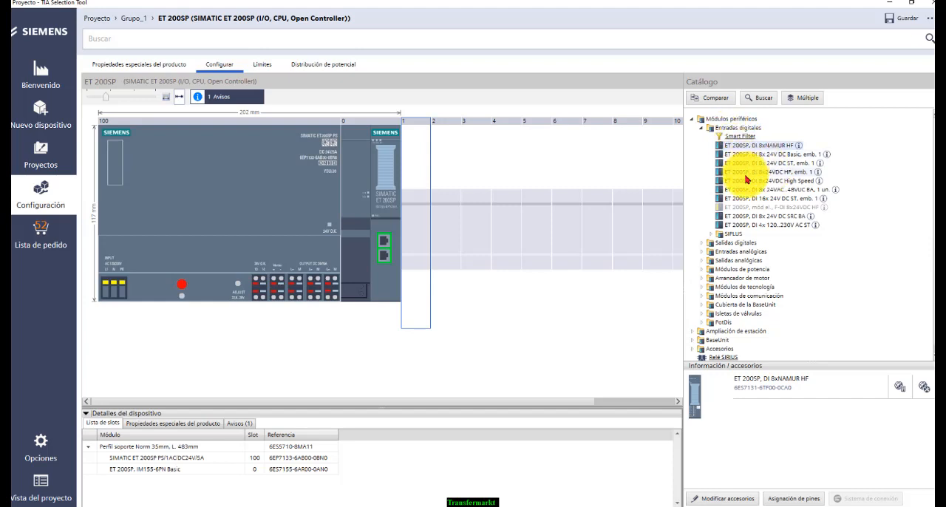
Add the ET 200SP, DI 16x 24V DC ST module to slot 1 with BaseUnit type A0, BU15-P16+A0+2D
{"action": "left_click_drag", "start_coordinate": [754, 199], "coordinate": [425, 224]}
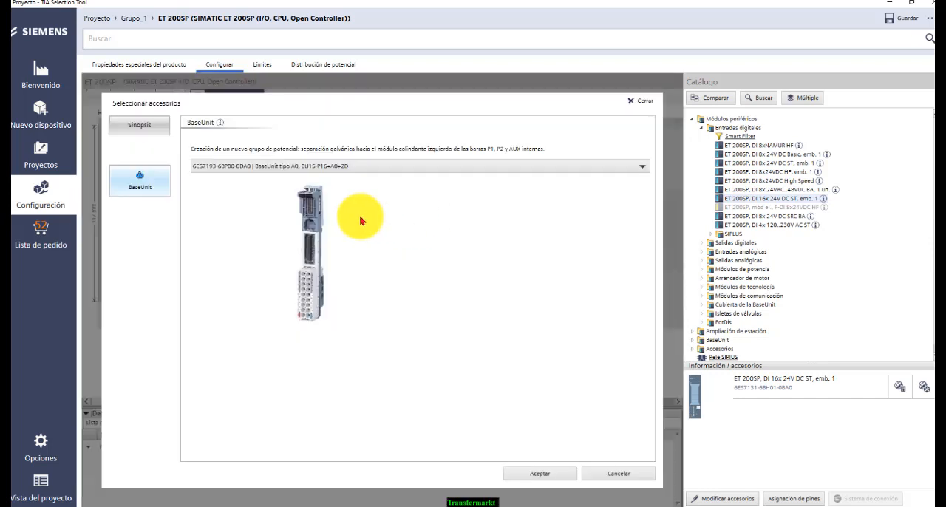
{"action": "left_click", "coordinate": [310, 169]}
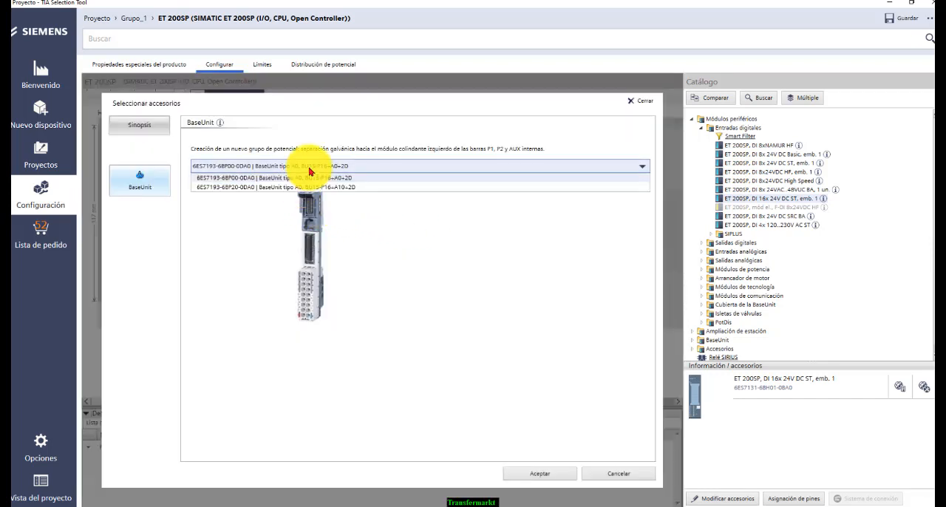
{"action": "left_click", "coordinate": [312, 187]}
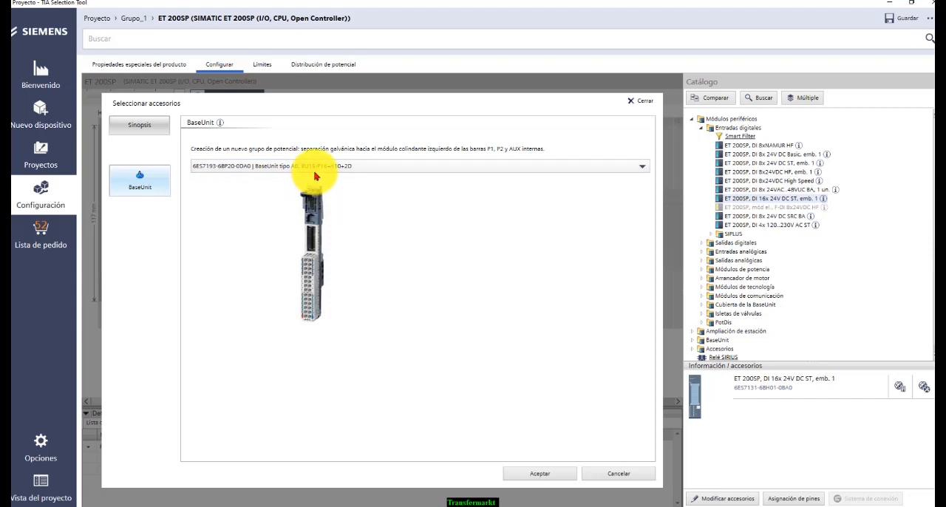
{"action": "left_click", "coordinate": [316, 170]}
{"action": "left_click", "coordinate": [316, 178]}
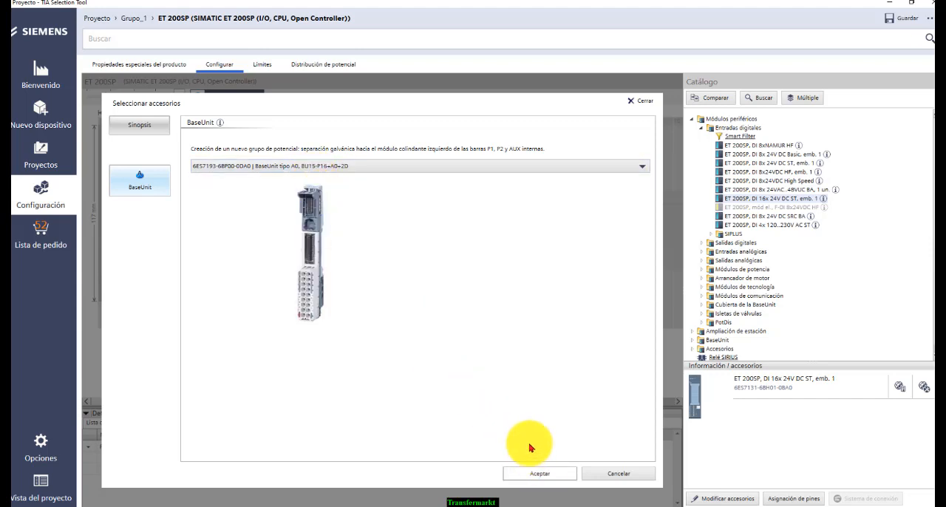
{"action": "left_click", "coordinate": [538, 470]}
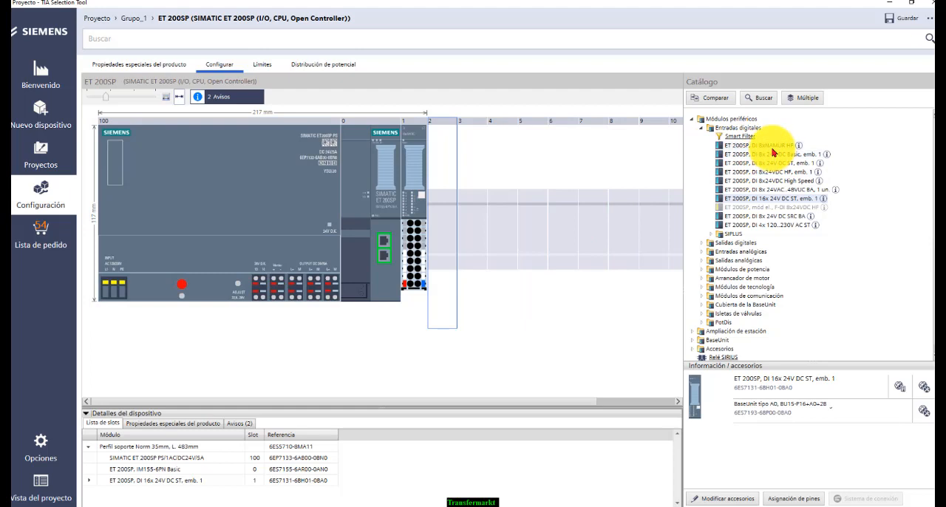
Add the DI 8xNAMUR HF input module to slot 2 and the DQ 16X24VDC/0,5A BA output module to slot 3
{"action": "left_click_drag", "start_coordinate": [771, 144], "coordinate": [454, 271]}
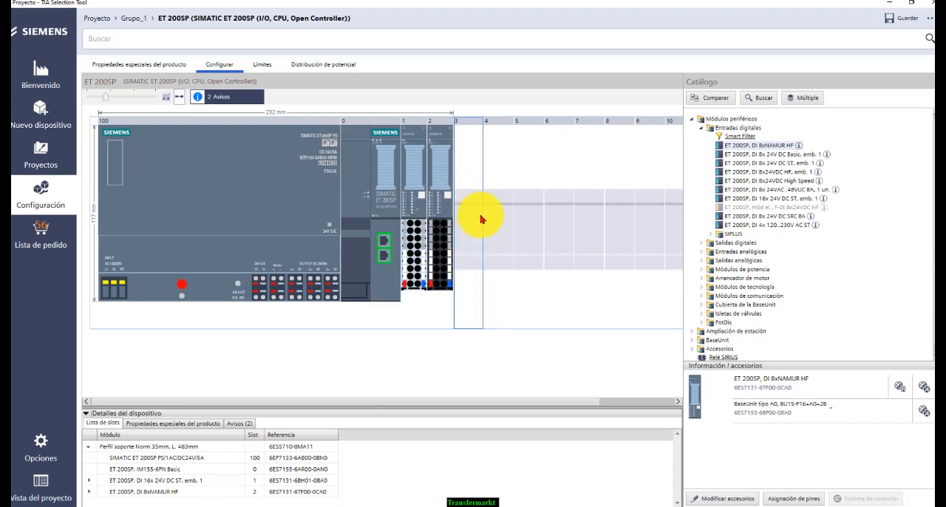
{"action": "left_click", "coordinate": [704, 245]}
{"action": "scroll", "coordinate": [790, 266], "scroll_direction": "down", "scroll_amount": 2}
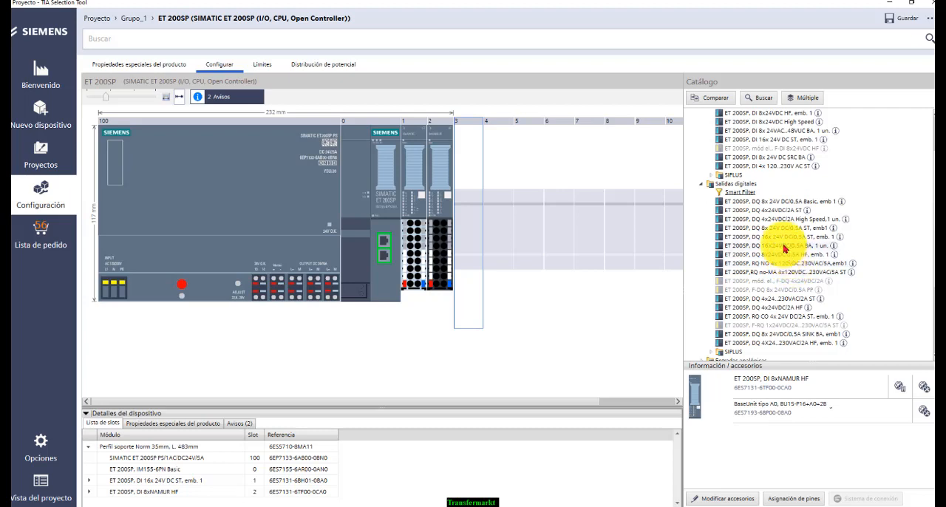
{"action": "left_click_drag", "start_coordinate": [784, 248], "coordinate": [473, 277]}
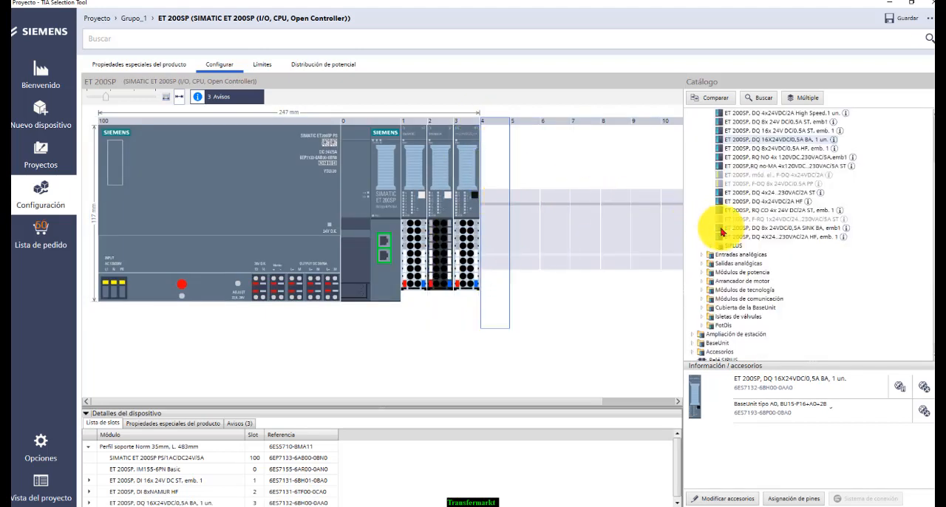
Add the AQ 4xI HART HF analog output module to slot 4 with BaseUnit type A0, BU15-P16+A10+2B, forwarding the potential group
{"action": "scroll", "coordinate": [734, 188], "scroll_direction": "down", "scroll_amount": 1}
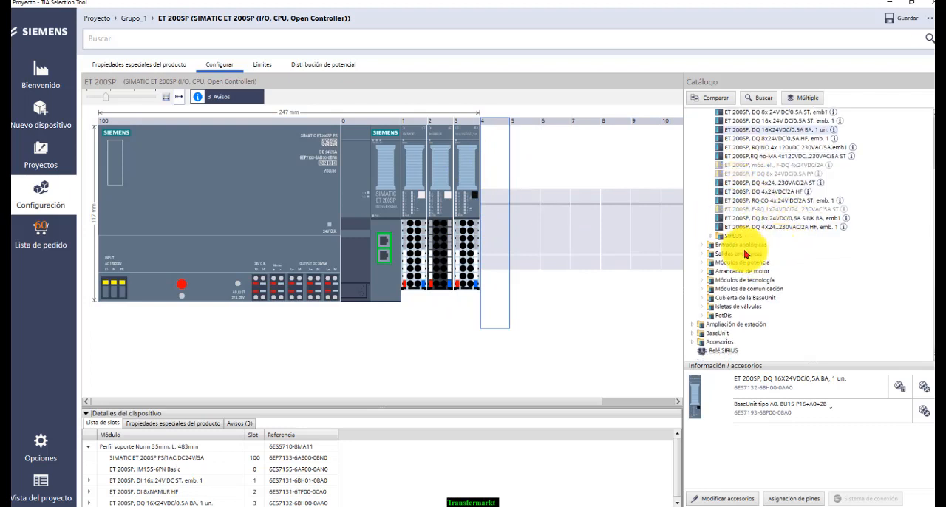
{"action": "left_click", "coordinate": [701, 254]}
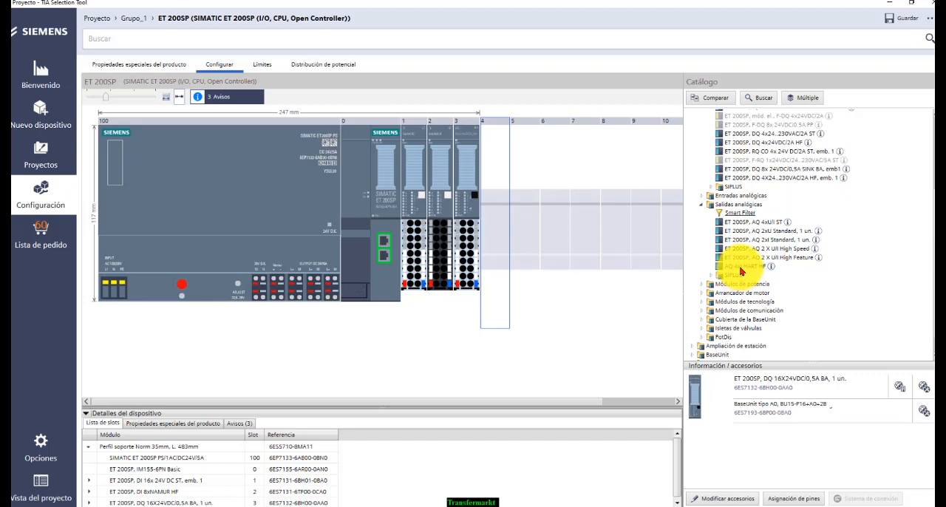
{"action": "left_click", "coordinate": [741, 267]}
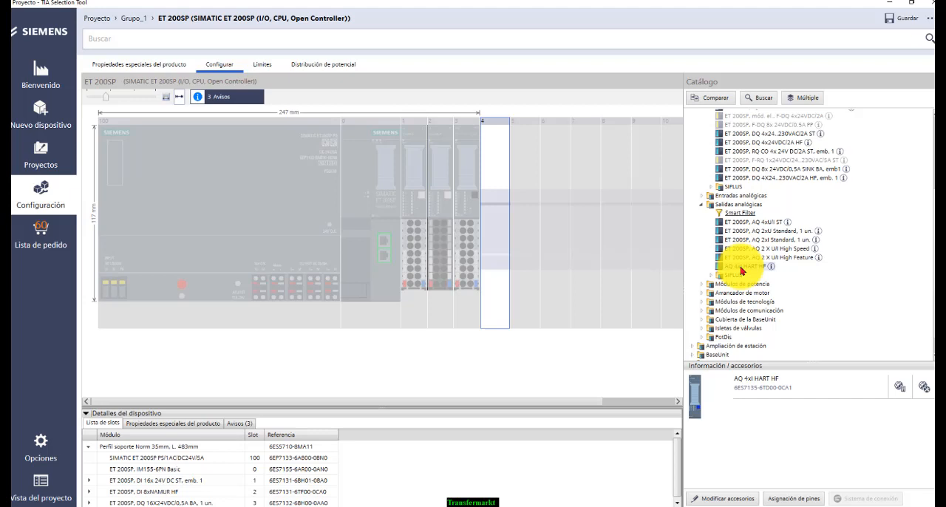
{"action": "left_click_drag", "start_coordinate": [741, 272], "coordinate": [502, 291]}
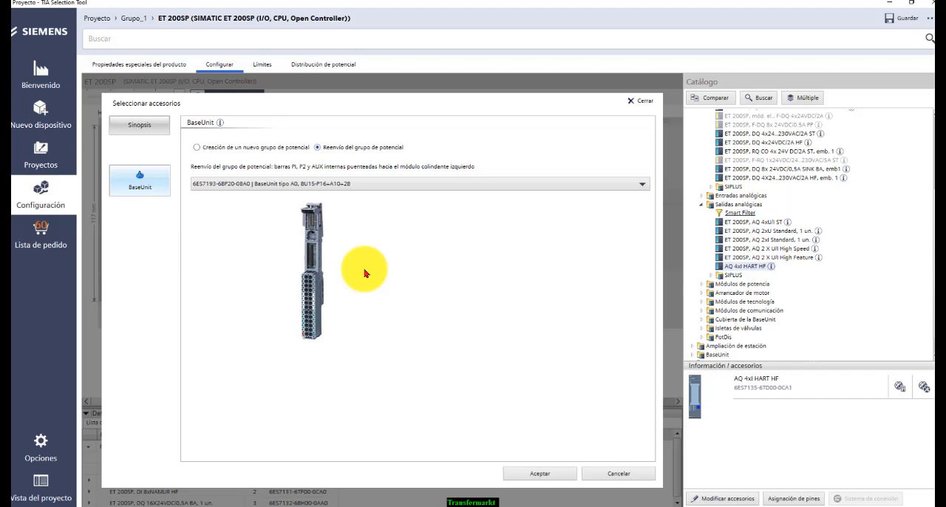
{"action": "left_click", "coordinate": [544, 477]}
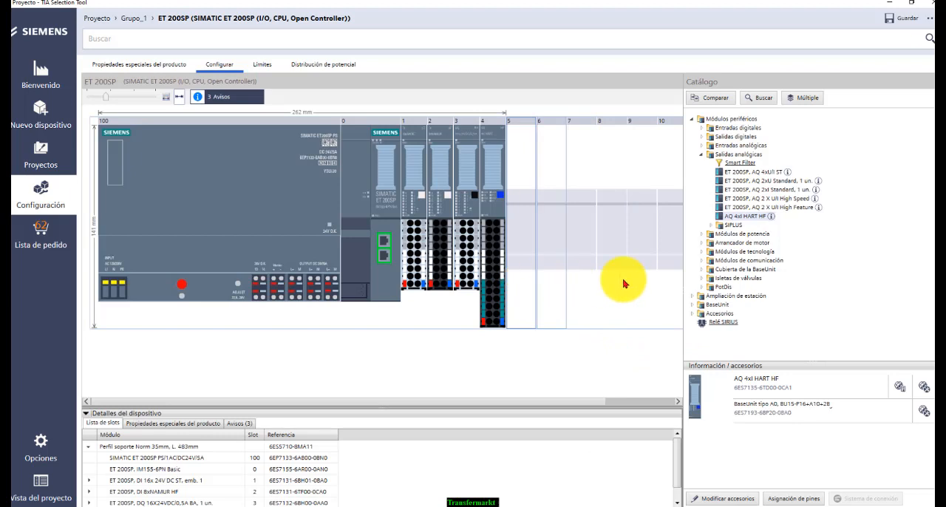
{"action": "left_click", "coordinate": [746, 220]}
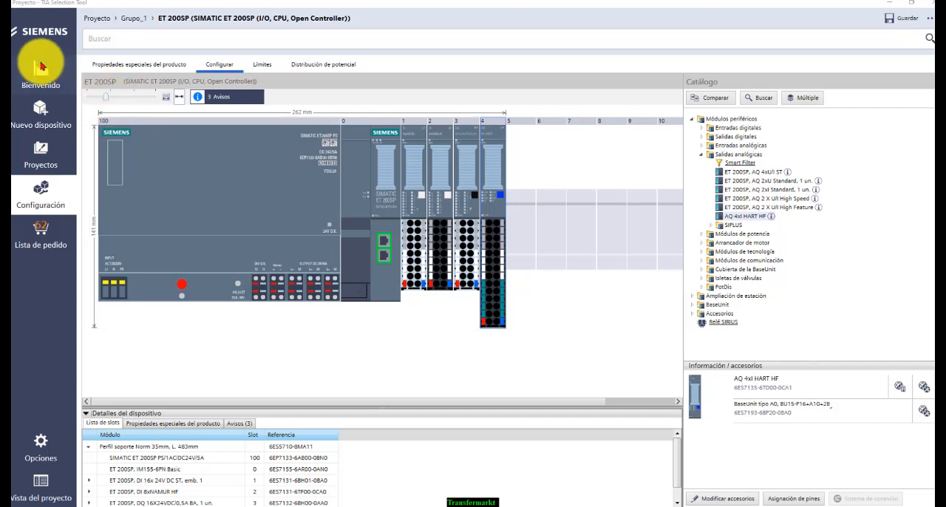
Add a SCALANCE XP216 switch from the Industrial Ethernet switches of the industrial communication family to the project
{"action": "left_click", "coordinate": [52, 118]}
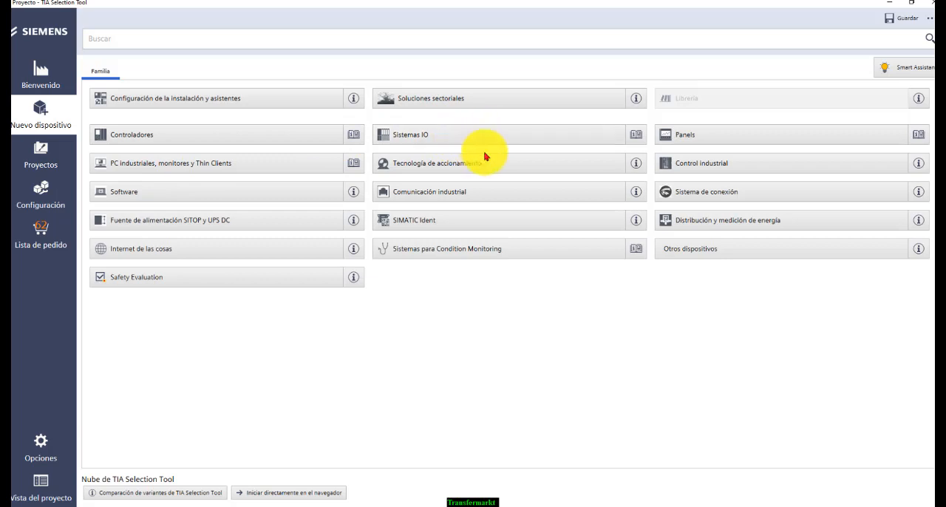
{"action": "left_click", "coordinate": [449, 198]}
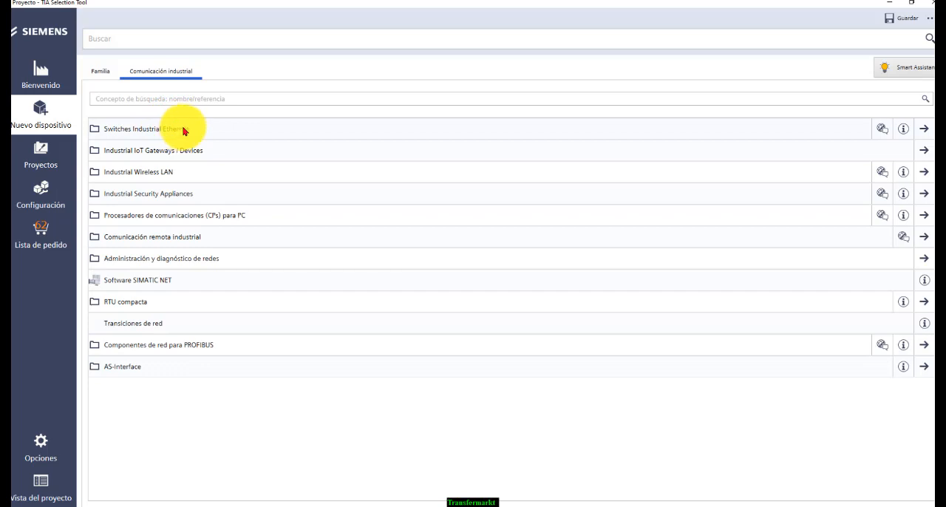
{"action": "left_click", "coordinate": [184, 131]}
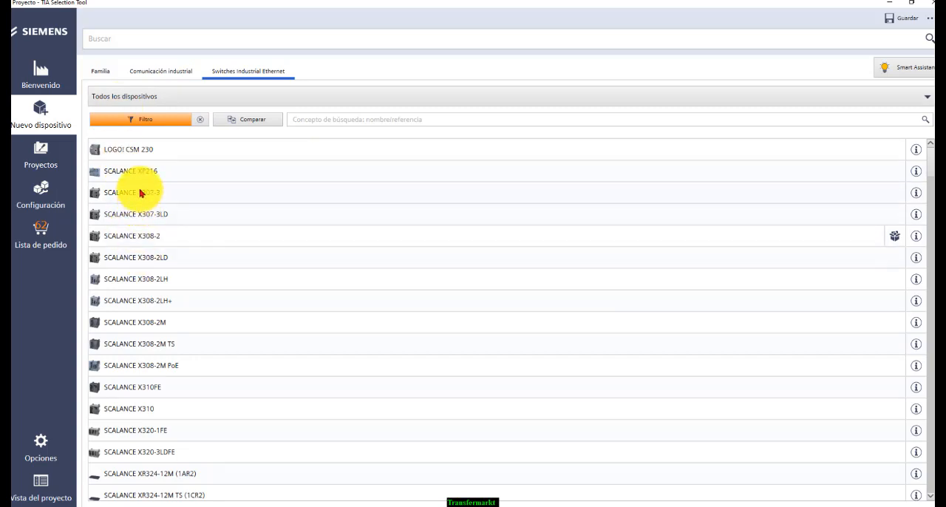
{"action": "double_click", "coordinate": [93, 170]}
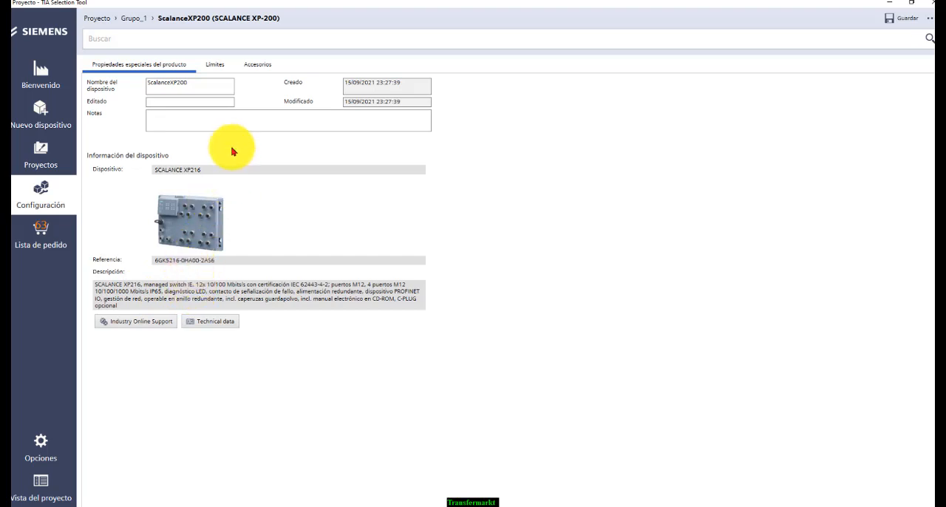
Read the S7-1500's warnings and information notices in Grupo_1, and view the project's order list
{"action": "left_click", "coordinate": [134, 18]}
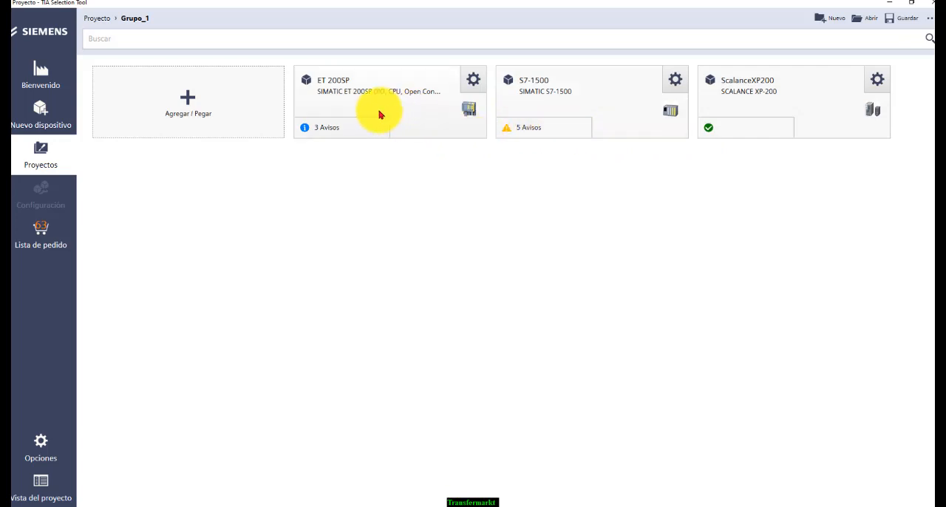
{"action": "left_click", "coordinate": [509, 133]}
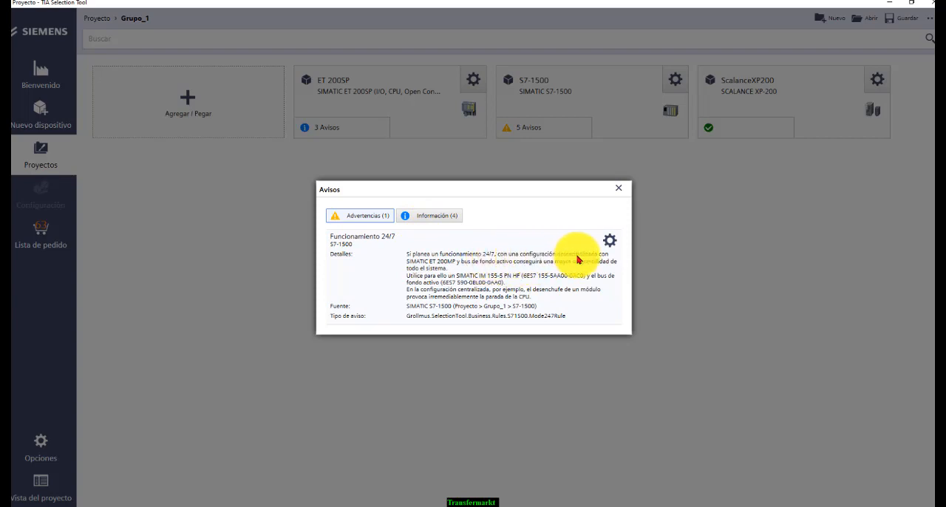
{"action": "left_click", "coordinate": [494, 281]}
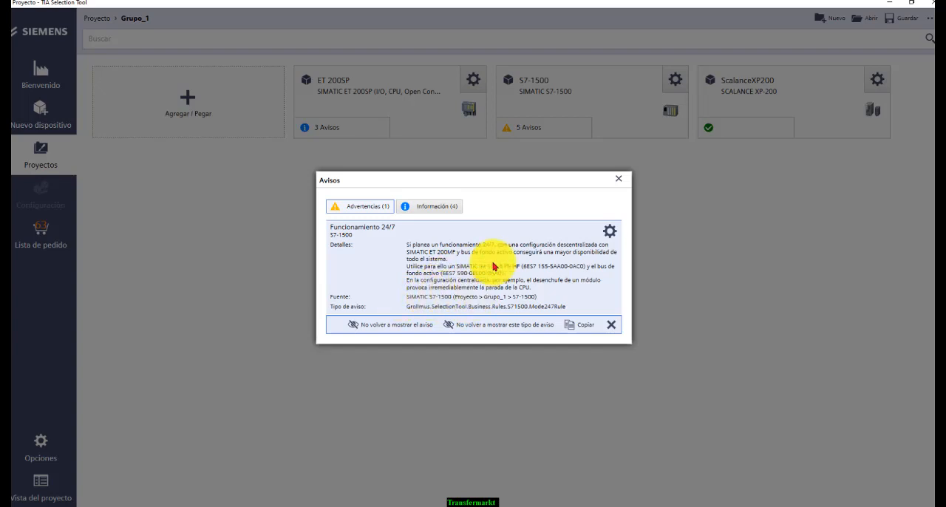
{"action": "left_click", "coordinate": [456, 211]}
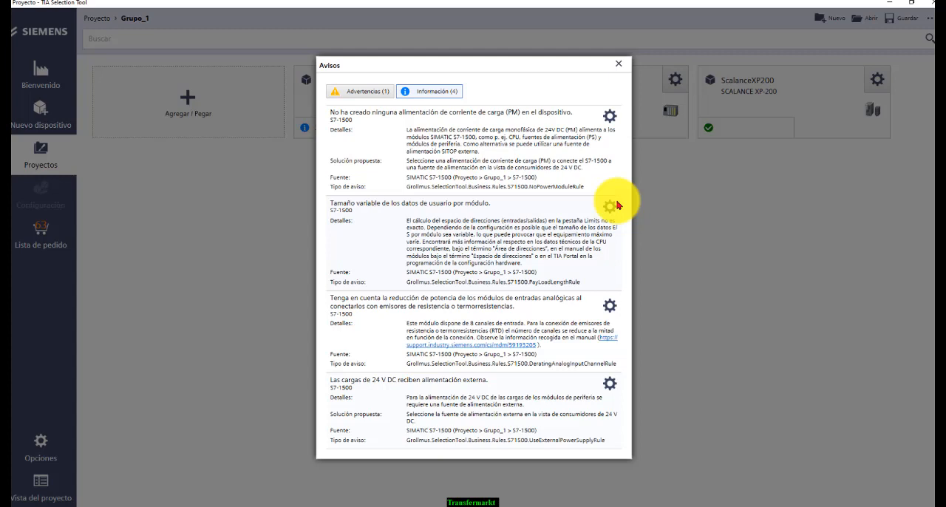
{"action": "left_click", "coordinate": [619, 67]}
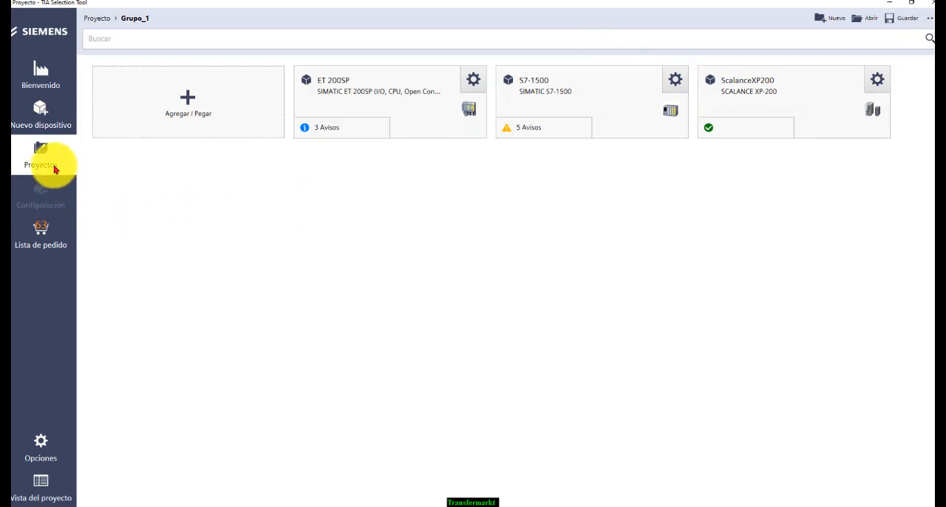
{"action": "left_click", "coordinate": [30, 247]}
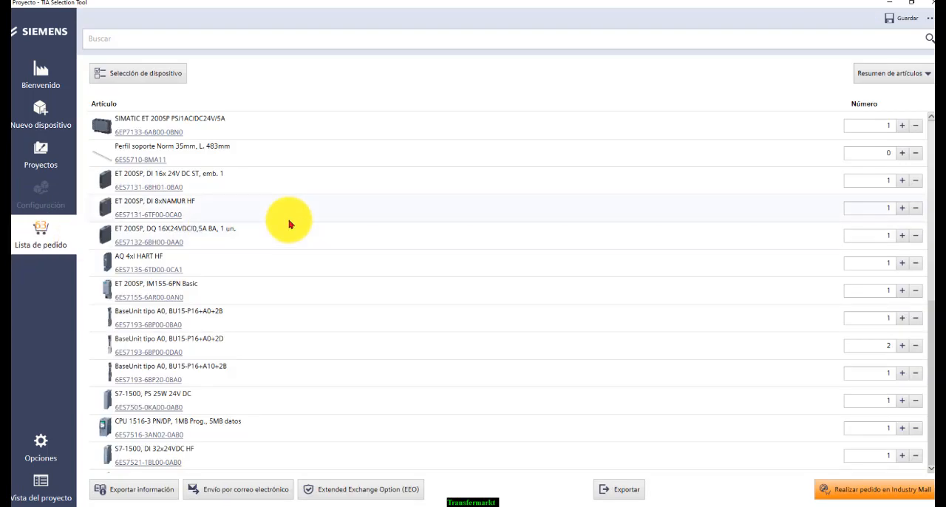
Look through the articles and quantities in the project's order list
{"action": "scroll", "coordinate": [289, 224], "scroll_direction": "down", "scroll_amount": 1}
{"action": "scroll", "coordinate": [290, 224], "scroll_direction": "down", "scroll_amount": 12}
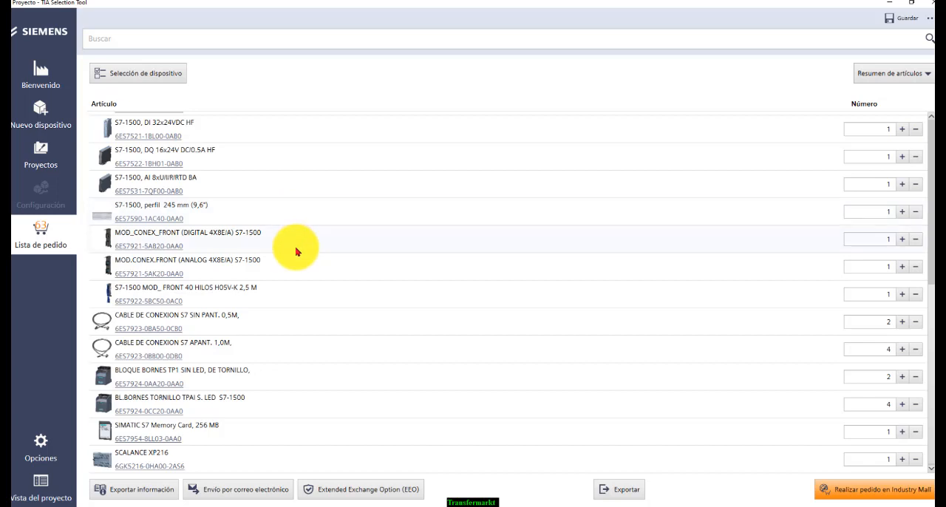
{"action": "scroll", "coordinate": [295, 252], "scroll_direction": "up", "scroll_amount": 12}
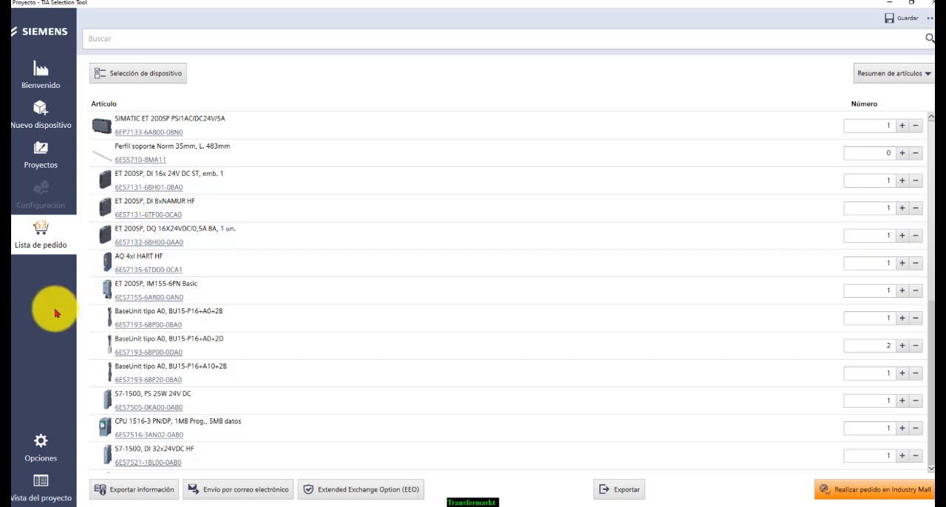
View the project's devices in the Redes network view and return to the portal view
{"action": "left_click", "coordinate": [41, 486]}
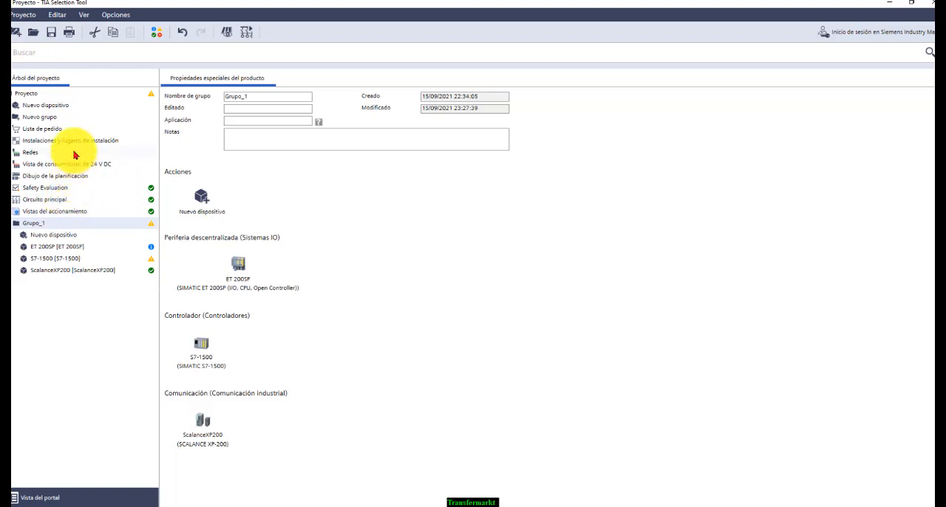
{"action": "left_click", "coordinate": [26, 154]}
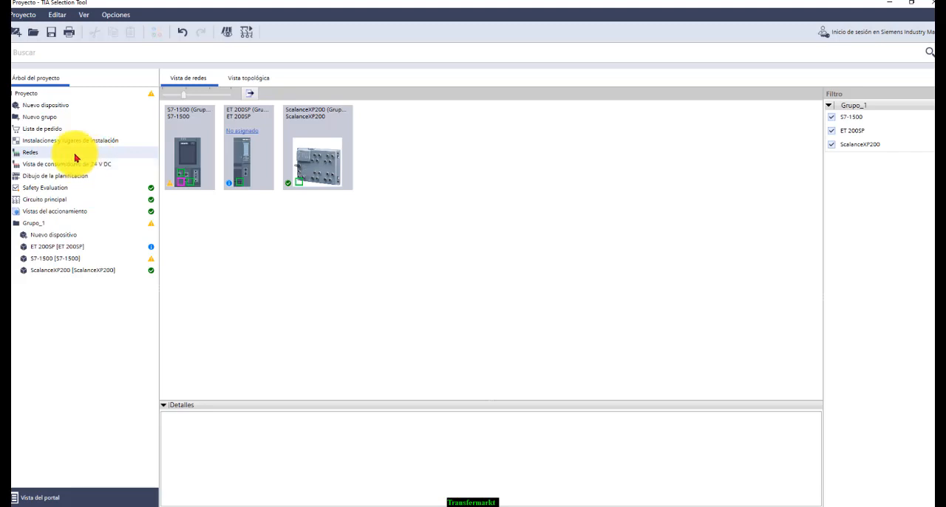
{"action": "left_click", "coordinate": [37, 500]}
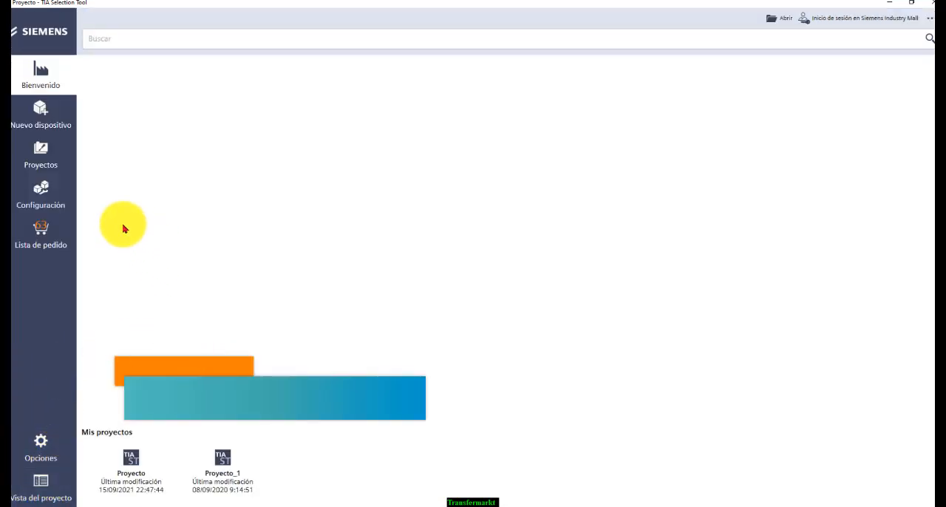
Open the ET 200SP device of Grupo_1 to view its properties, and return to the order list
{"action": "left_click", "coordinate": [44, 159]}
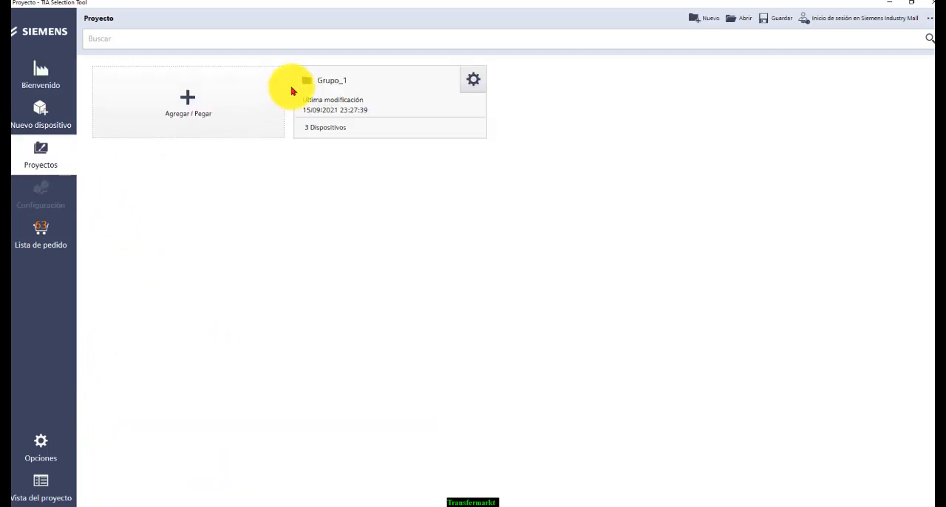
{"action": "left_click", "coordinate": [345, 105]}
{"action": "left_click", "coordinate": [343, 107]}
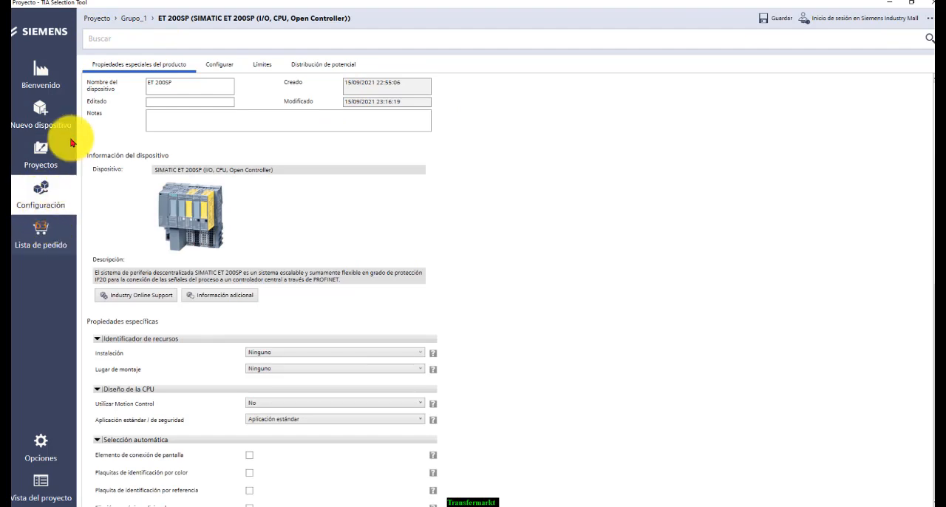
{"action": "left_click", "coordinate": [37, 250]}
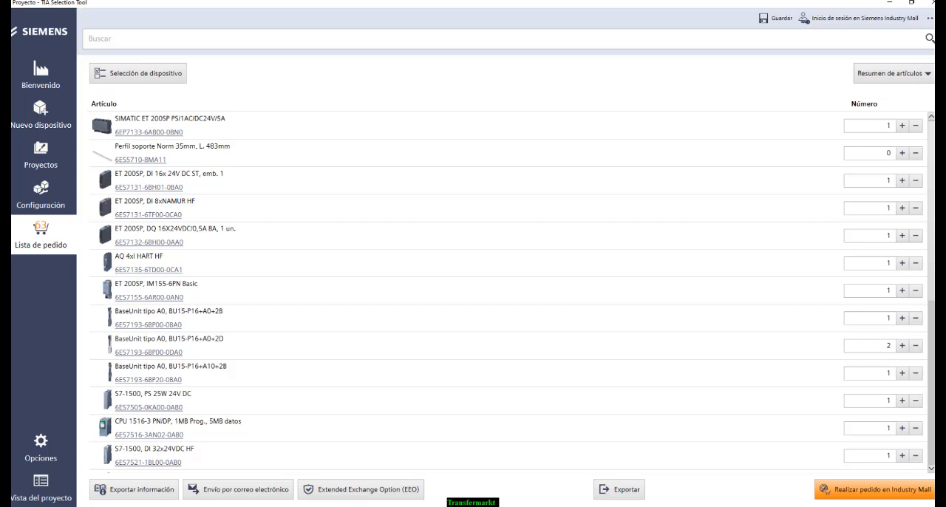
Switch to the exercise PDF in Adobe Acrobat Reader and read its introduction and first requirements
{"action": "key", "text": "alt+Tab"}
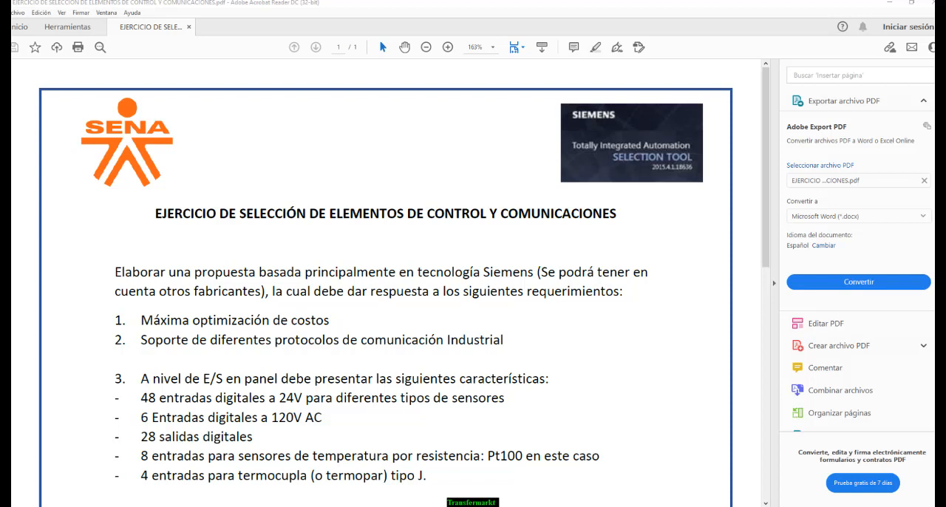
{"action": "scroll", "coordinate": [587, 296], "scroll_direction": "down", "scroll_amount": 1}
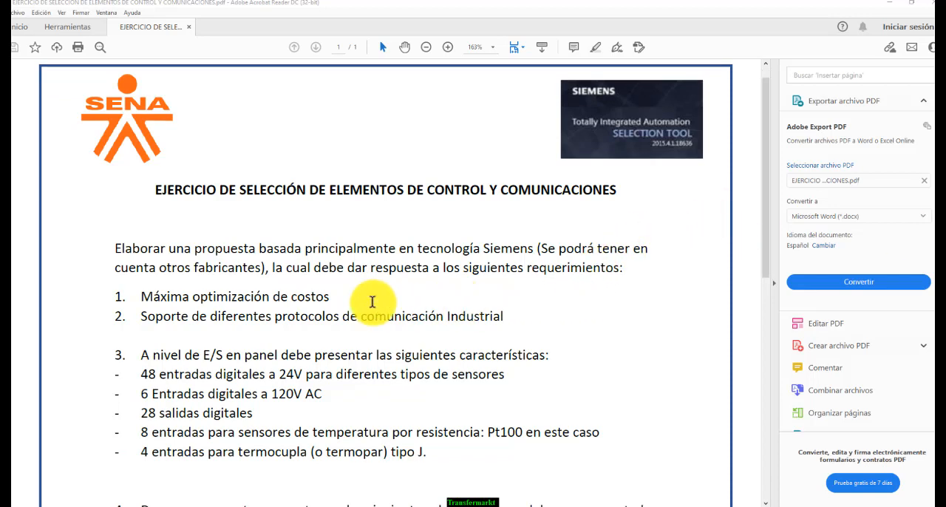
{"action": "scroll", "coordinate": [373, 300], "scroll_direction": "down", "scroll_amount": 1}
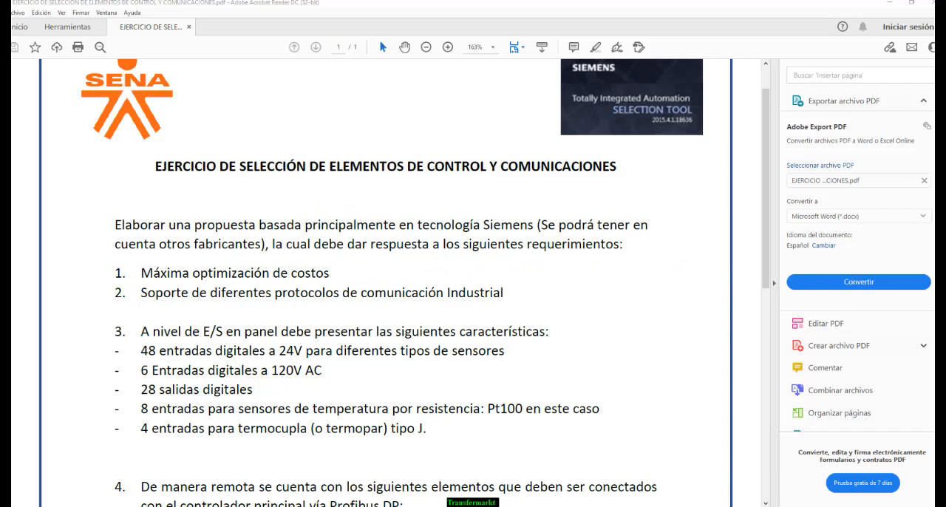
Switch to TIA Selection Tool to view the order list's export formats, and go back to the exercise PDF
{"action": "key", "text": "alt+Tab"}
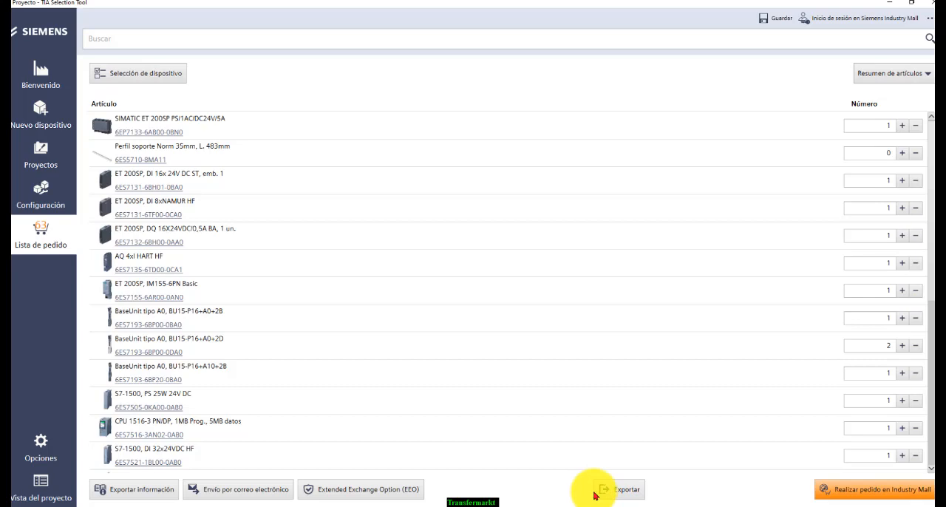
{"action": "left_click", "coordinate": [636, 491]}
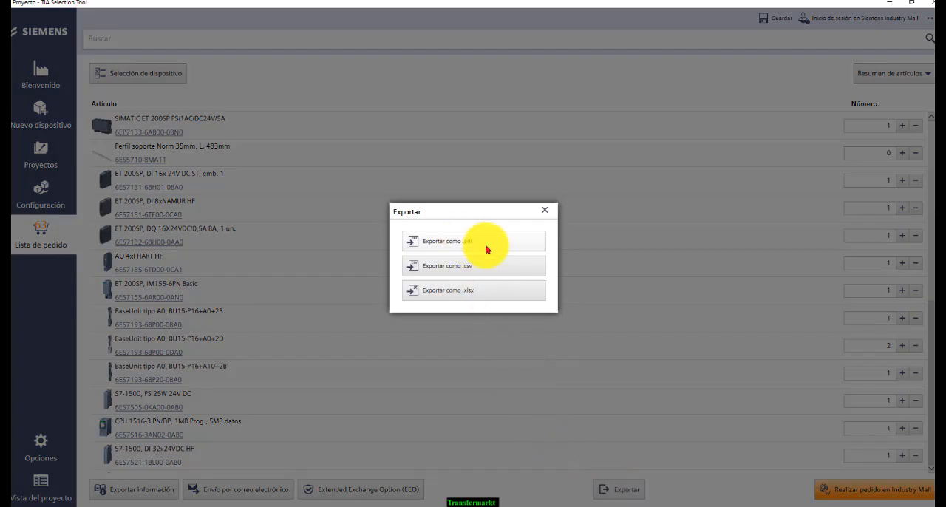
{"action": "left_click", "coordinate": [892, 3]}
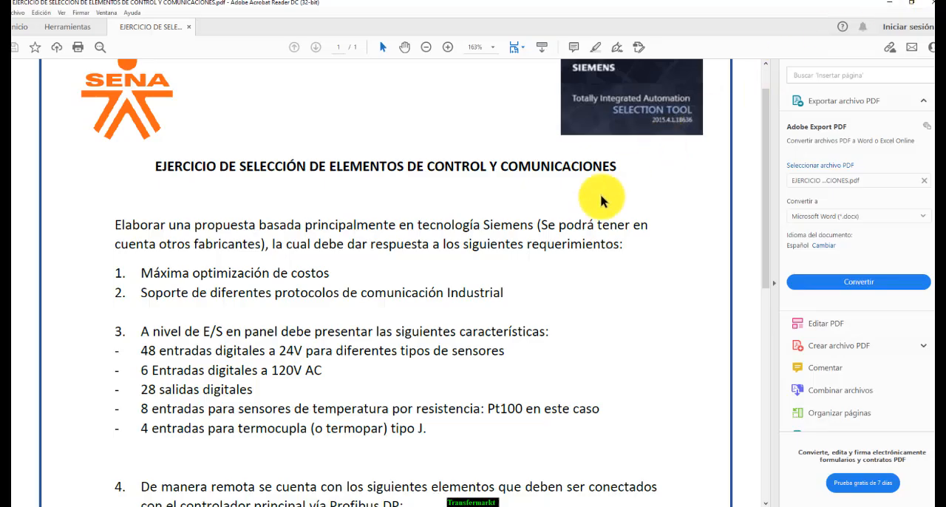
Mark the requirement "Máxima optimización de costos" and read on to the exercise's final deliverables
{"action": "scroll", "coordinate": [420, 273], "scroll_direction": "down", "scroll_amount": 1}
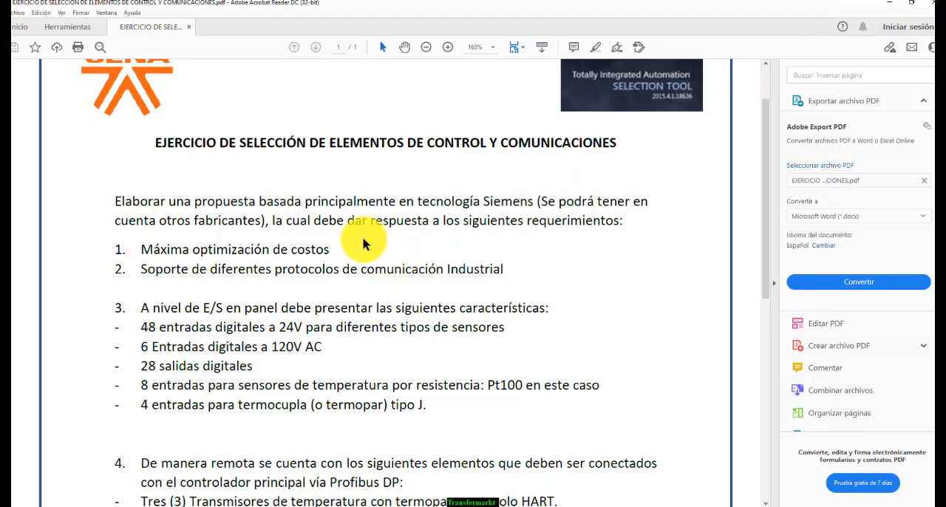
{"action": "left_click_drag", "start_coordinate": [330, 249], "coordinate": [155, 248]}
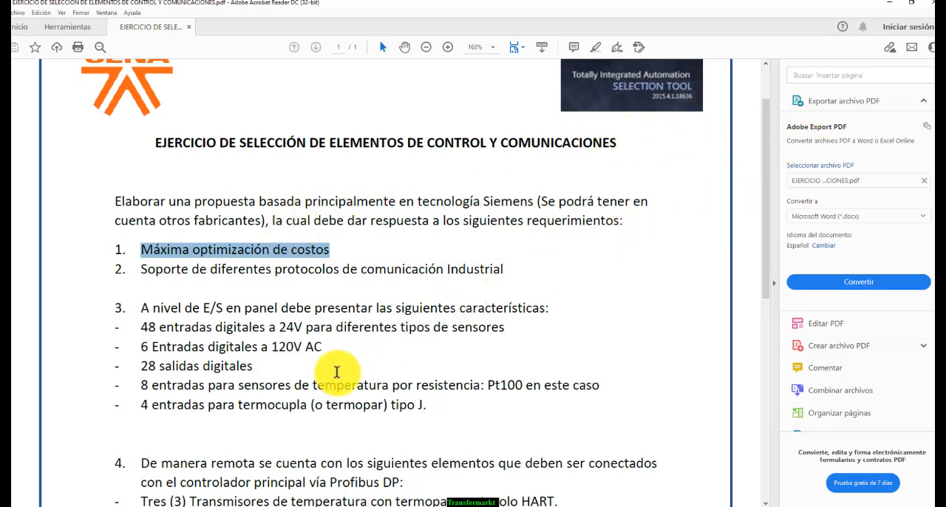
{"action": "scroll", "coordinate": [336, 372], "scroll_direction": "down", "scroll_amount": 1}
{"action": "scroll", "coordinate": [336, 372], "scroll_direction": "down", "scroll_amount": 6}
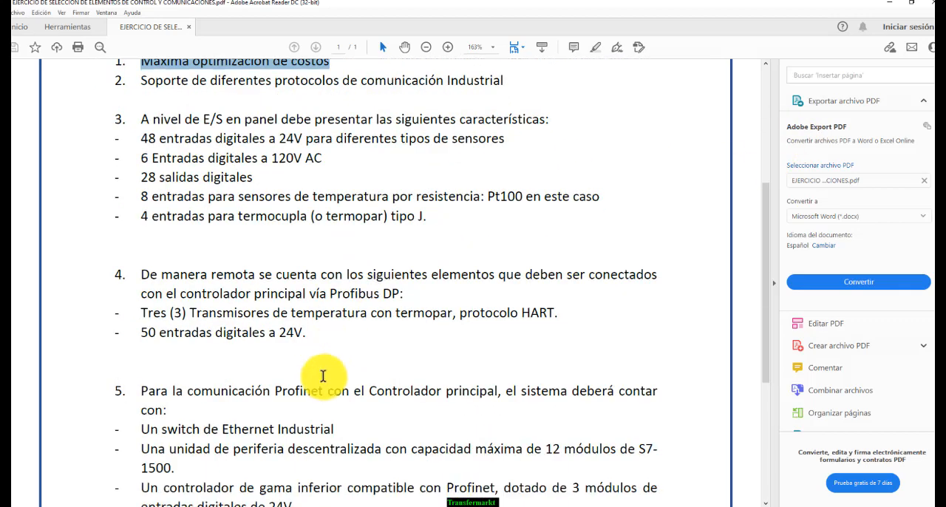
{"action": "scroll", "coordinate": [284, 384], "scroll_direction": "down", "scroll_amount": 1}
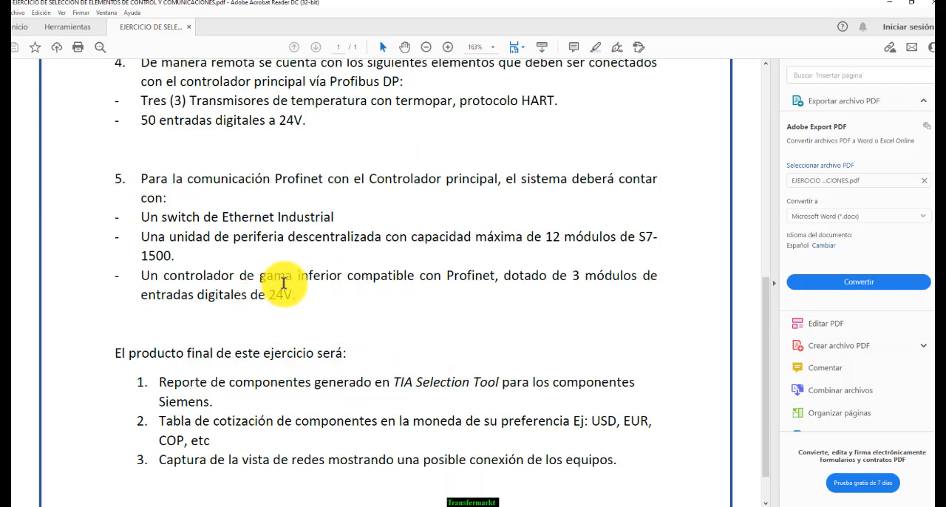
Examine the requirement 5 wording about a lower-range controller compatible with Profinet, selecting its key words
{"action": "left_click_drag", "start_coordinate": [292, 277], "coordinate": [348, 275]}
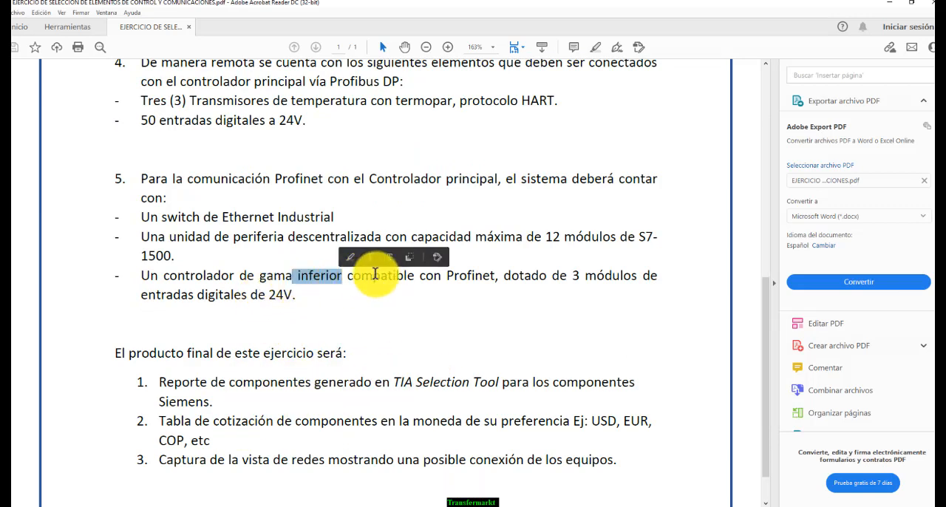
{"action": "left_click_drag", "start_coordinate": [420, 276], "coordinate": [519, 272]}
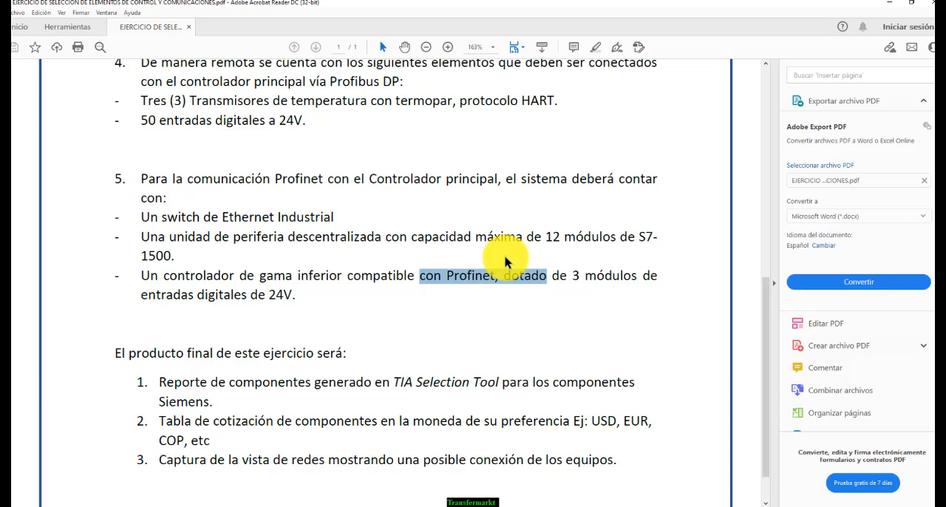
{"action": "double_click", "coordinate": [459, 279]}
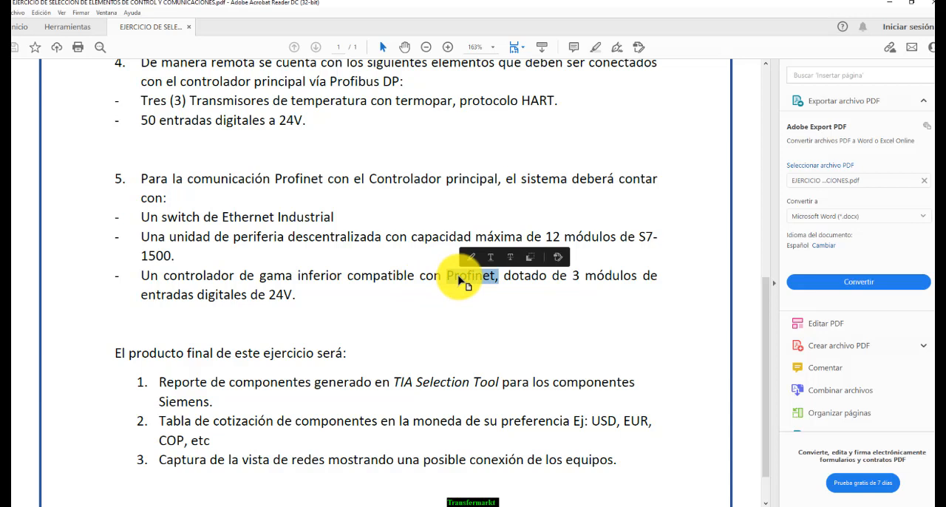
{"action": "double_click", "coordinate": [351, 277]}
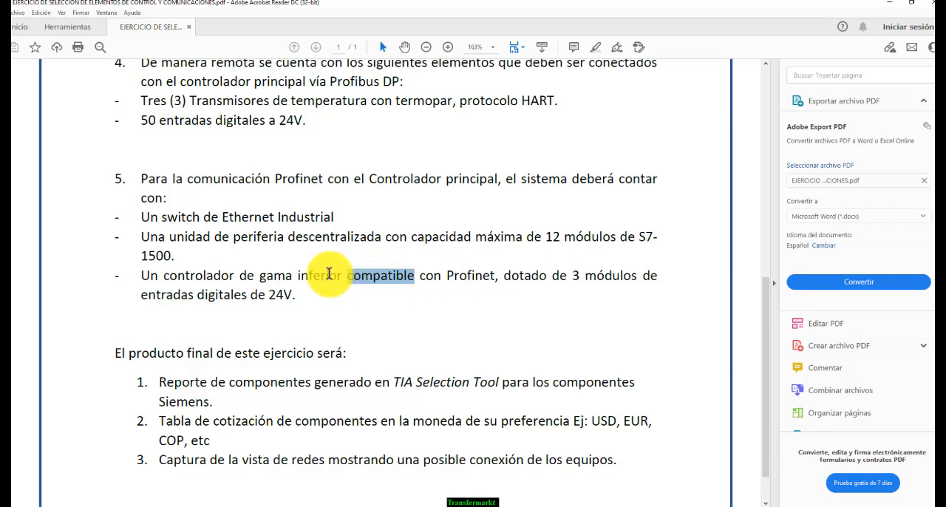
Examine requirement 2 on support for different industrial communication protocols, selecting its key words
{"action": "scroll", "coordinate": [328, 275], "scroll_direction": "up", "scroll_amount": 5}
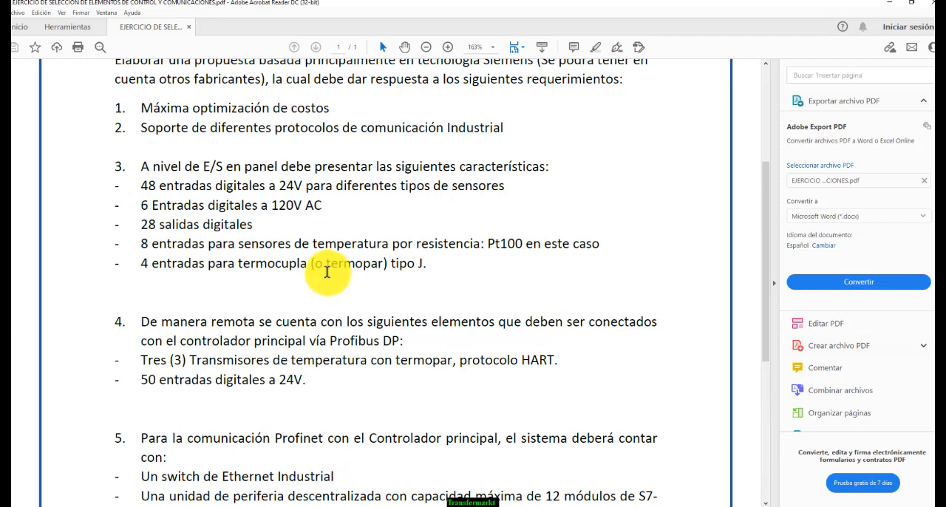
{"action": "double_click", "coordinate": [247, 217]}
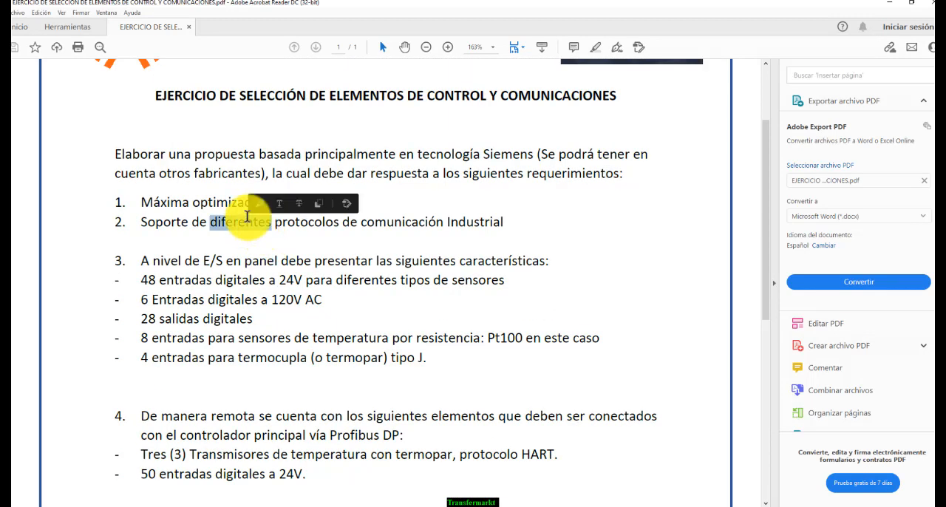
{"action": "double_click", "coordinate": [299, 220]}
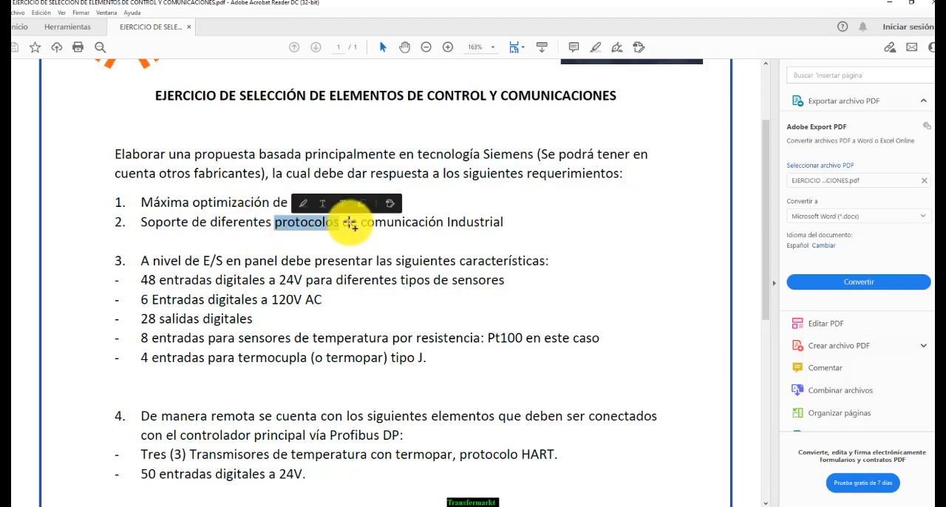
{"action": "double_click", "coordinate": [396, 220]}
{"action": "scroll", "coordinate": [363, 281], "scroll_direction": "down", "scroll_amount": 1}
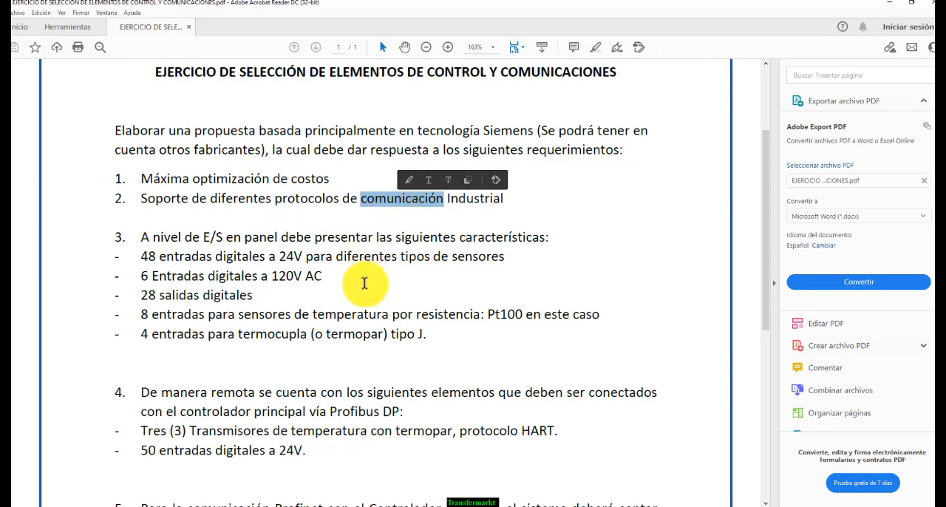
Read the panel I/O requirements under point 3, marking the 120V AC inputs, digital outputs, Pt100 inputs and thermocouple inputs
{"action": "left_click", "coordinate": [266, 247]}
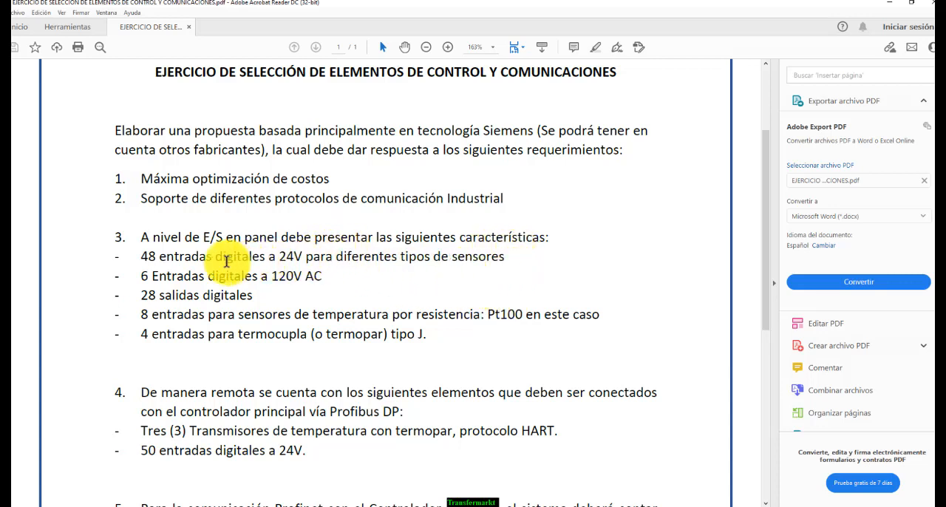
{"action": "left_click_drag", "start_coordinate": [156, 259], "coordinate": [256, 274]}
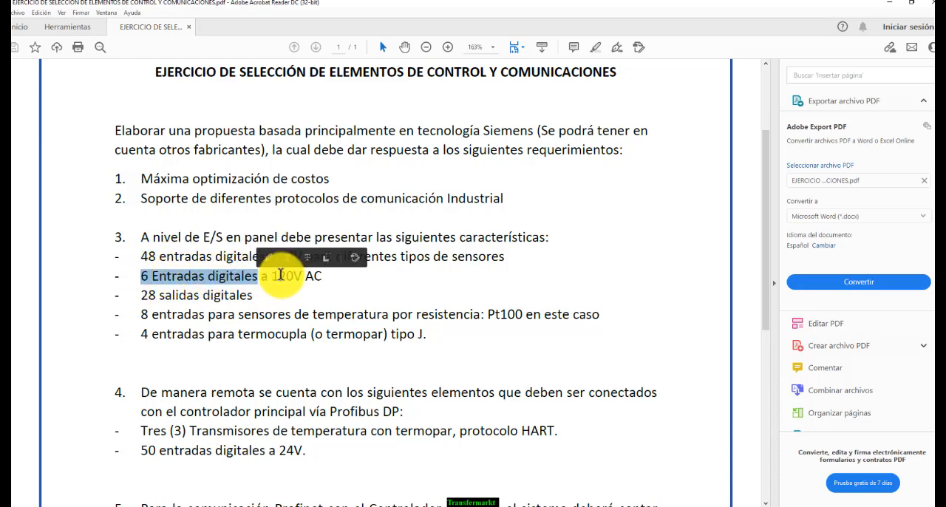
{"action": "double_click", "coordinate": [279, 275]}
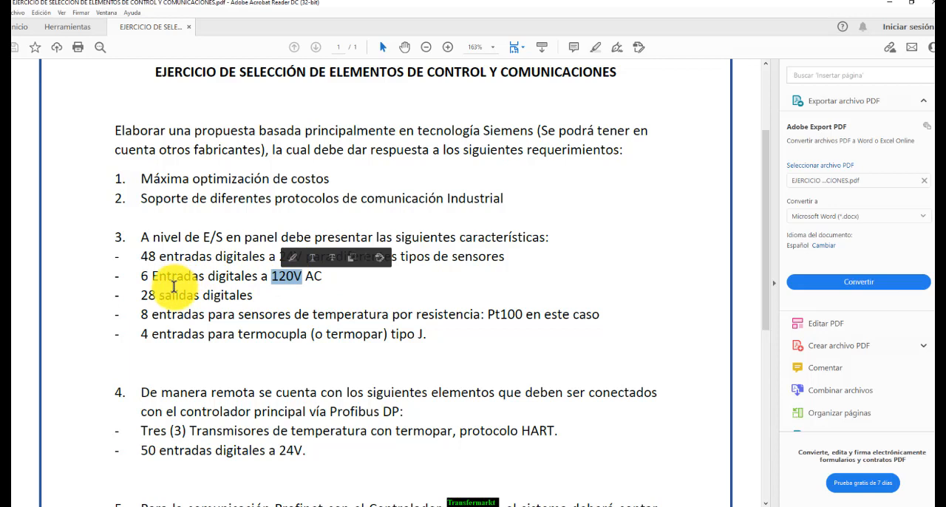
{"action": "double_click", "coordinate": [150, 295]}
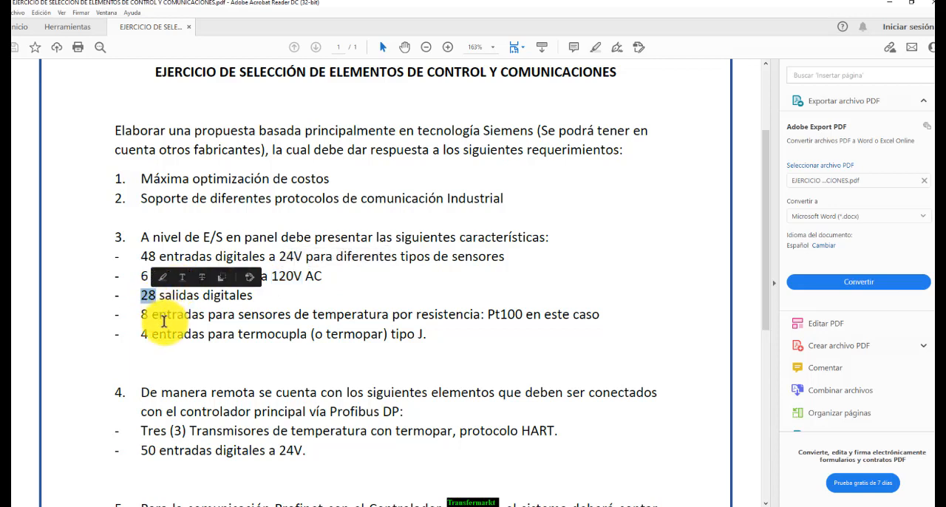
{"action": "left_click_drag", "start_coordinate": [146, 314], "coordinate": [255, 313]}
{"action": "mouse_move", "coordinate": [377, 313]}
{"action": "left_mouse_down"}
{"action": "mouse_move", "coordinate": [519, 316]}
{"action": "mouse_move", "coordinate": [468, 316]}
{"action": "mouse_move", "coordinate": [512, 320]}
{"action": "left_mouse_up"}
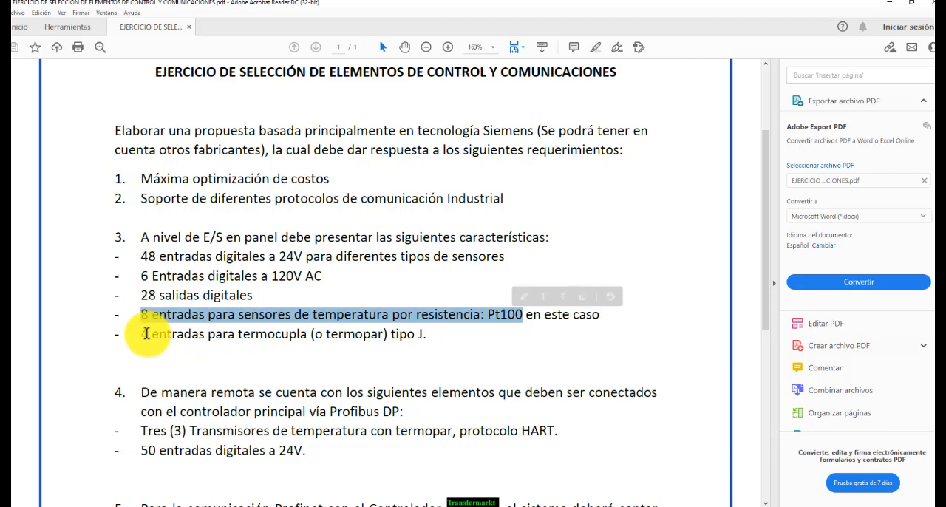
{"action": "left_click_drag", "start_coordinate": [146, 334], "coordinate": [401, 332]}
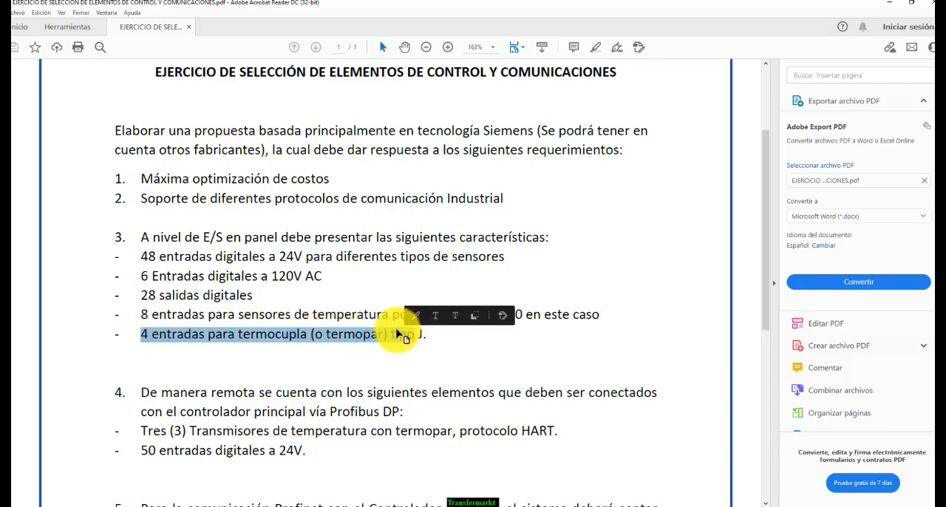
Read requirement 4's introduction on remote elements, marking the words about connecting to the main controller via Profibus DP
{"action": "scroll", "coordinate": [349, 325], "scroll_direction": "down", "scroll_amount": 1}
{"action": "scroll", "coordinate": [371, 321], "scroll_direction": "down", "scroll_amount": 4}
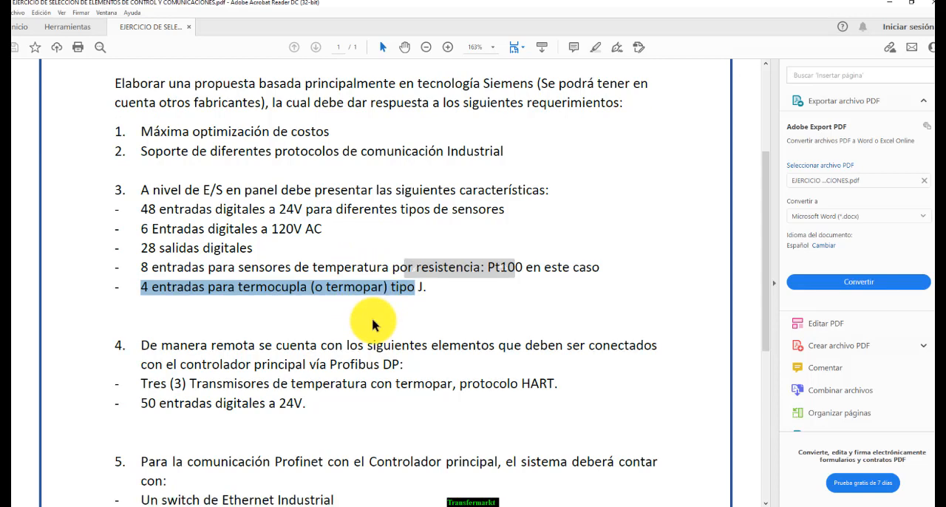
{"action": "scroll", "coordinate": [318, 318], "scroll_direction": "down", "scroll_amount": 1}
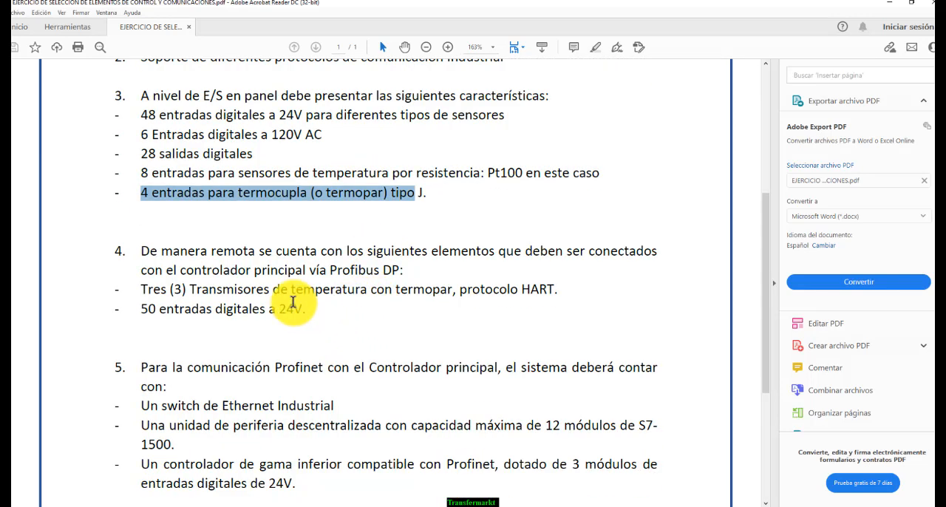
{"action": "left_click", "coordinate": [289, 307]}
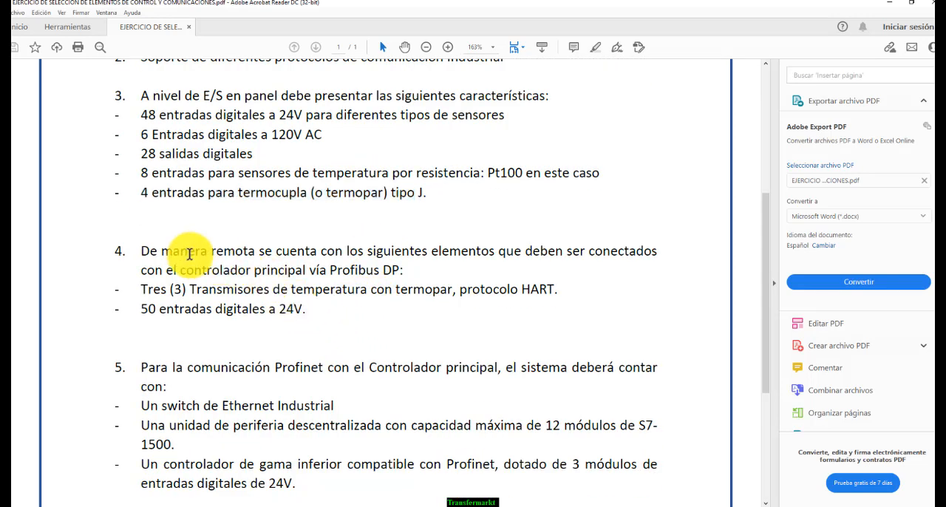
{"action": "left_click_drag", "start_coordinate": [189, 254], "coordinate": [422, 270]}
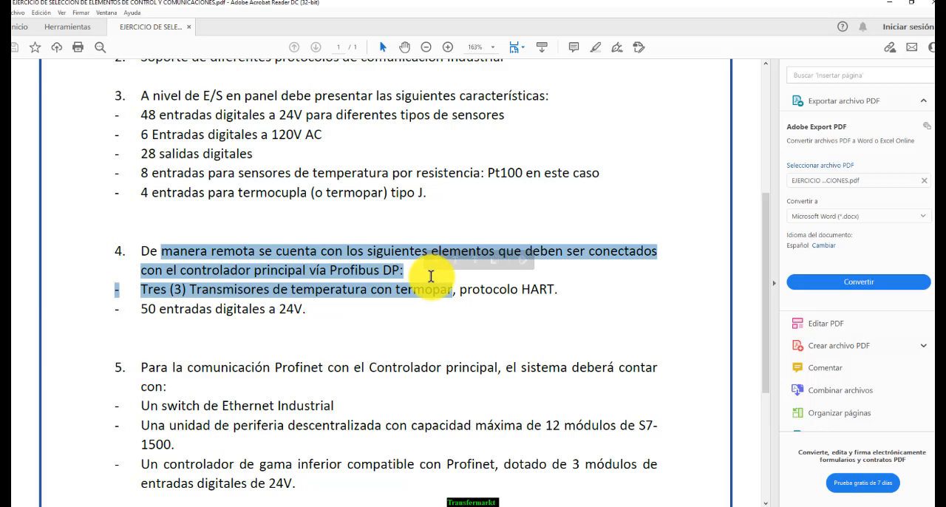
{"action": "left_click", "coordinate": [408, 275]}
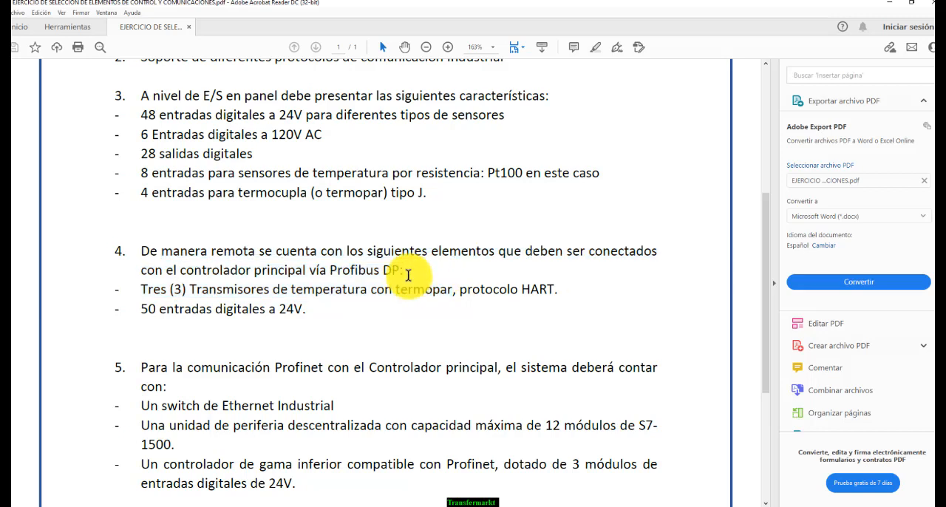
{"action": "double_click", "coordinate": [376, 270]}
{"action": "left_click", "coordinate": [363, 278]}
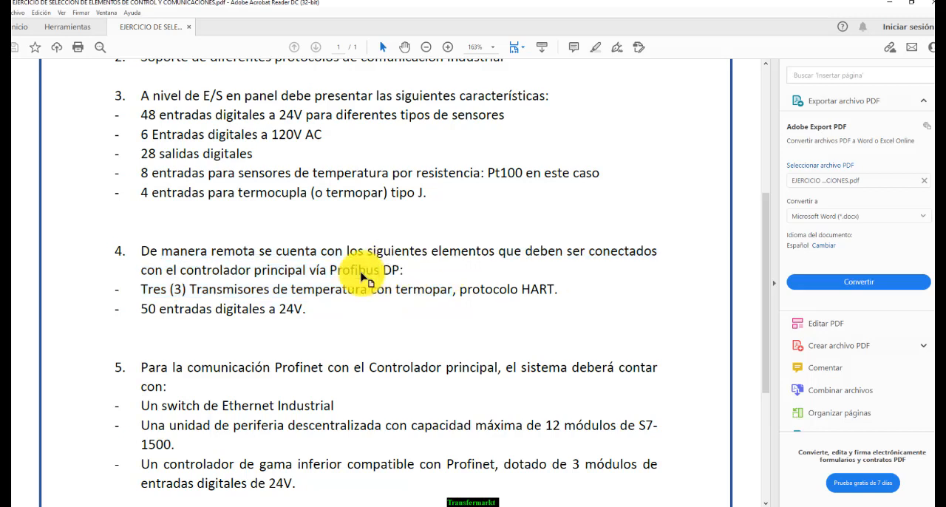
{"action": "double_click", "coordinate": [332, 271]}
{"action": "double_click", "coordinate": [277, 273]}
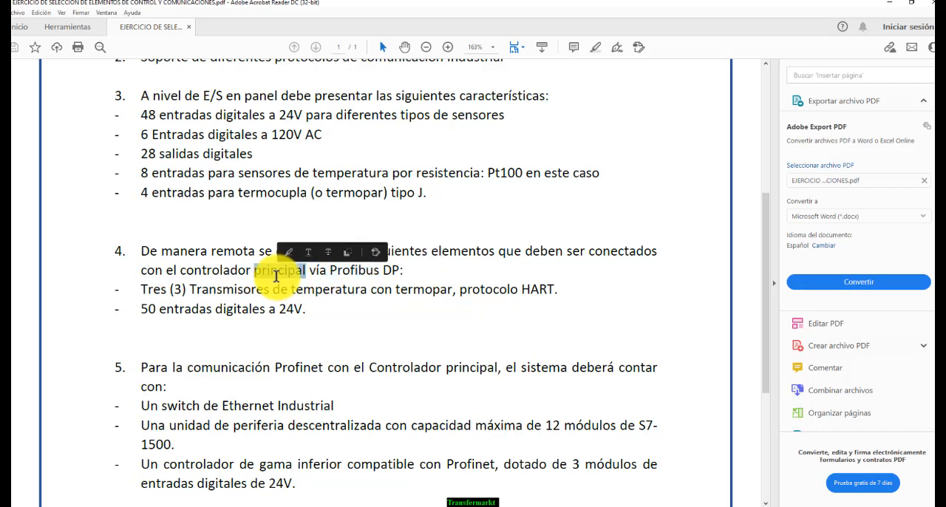
{"action": "double_click", "coordinate": [318, 270]}
{"action": "double_click", "coordinate": [356, 272]}
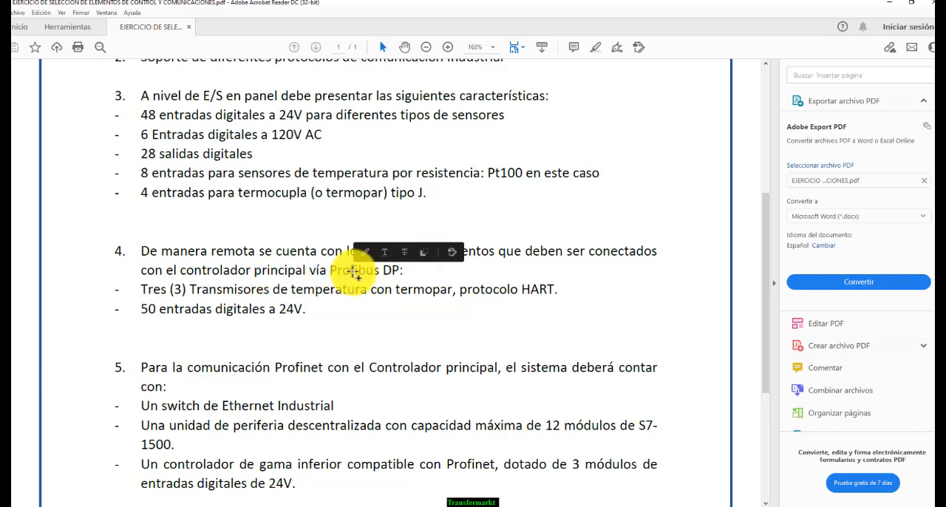
{"action": "left_click", "coordinate": [354, 271]}
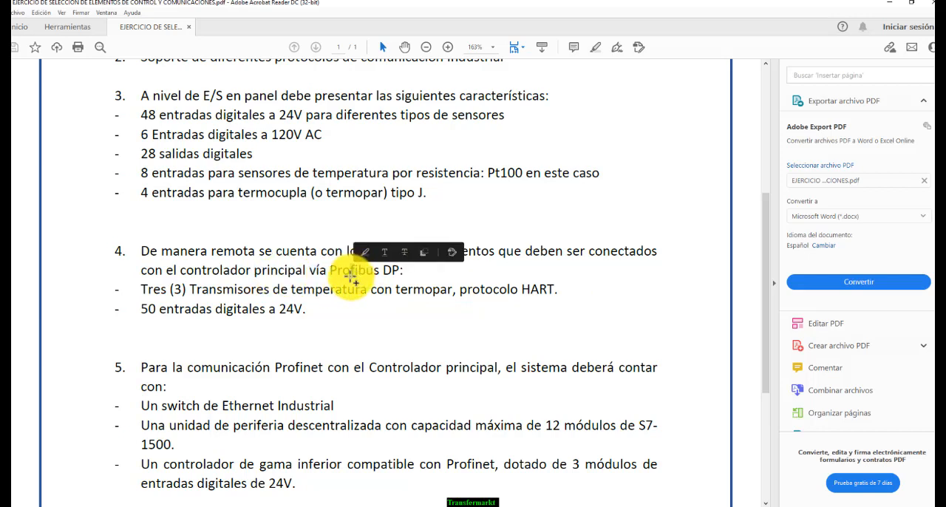
Mark requirement 4's three HART temperature transmitters and 50 digital inputs at 24V, and finally the whole requirement
{"action": "left_click", "coordinate": [197, 289]}
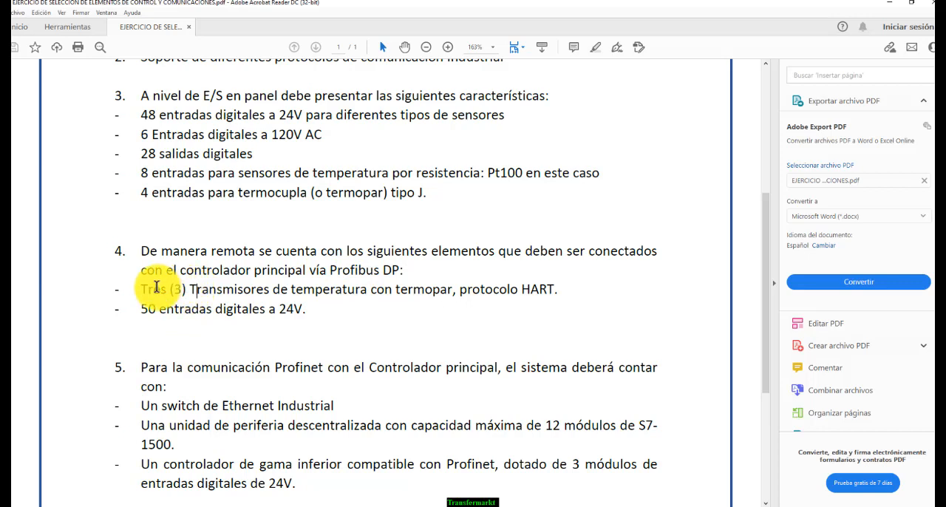
{"action": "left_click_drag", "start_coordinate": [140, 289], "coordinate": [536, 285]}
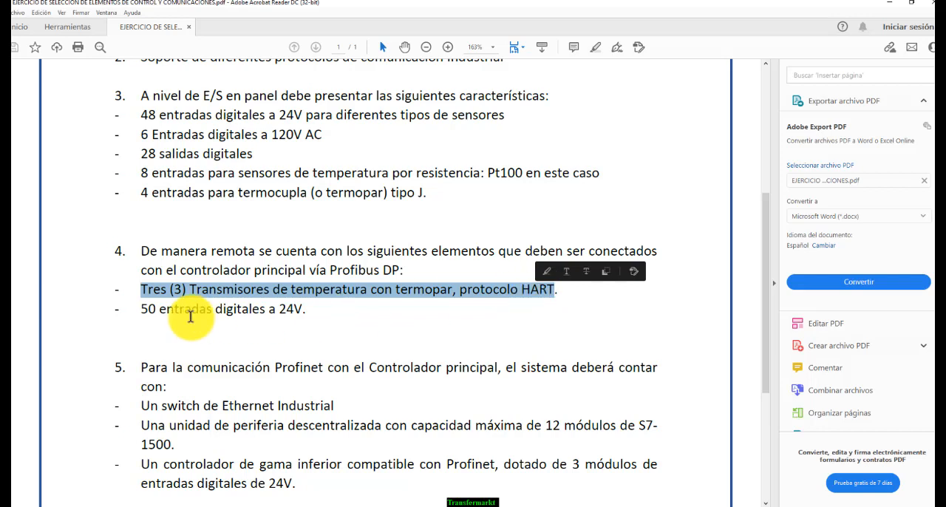
{"action": "left_click", "coordinate": [143, 309]}
{"action": "left_click_drag", "start_coordinate": [168, 304], "coordinate": [318, 306]}
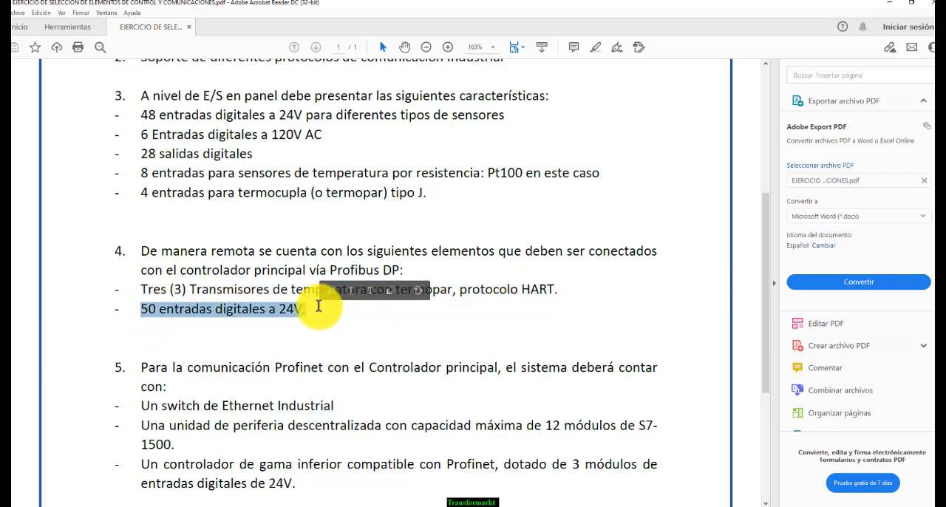
{"action": "scroll", "coordinate": [316, 309], "scroll_direction": "down", "scroll_amount": 3}
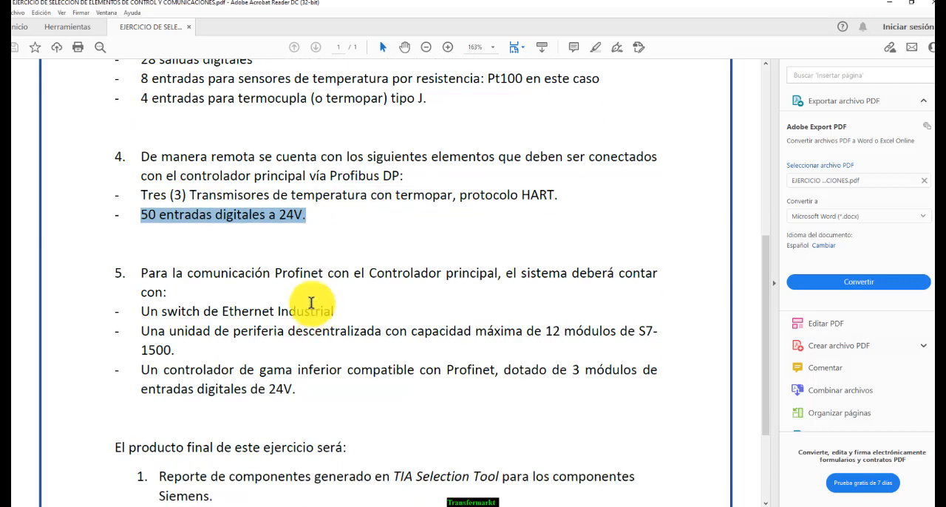
{"action": "left_click", "coordinate": [323, 222]}
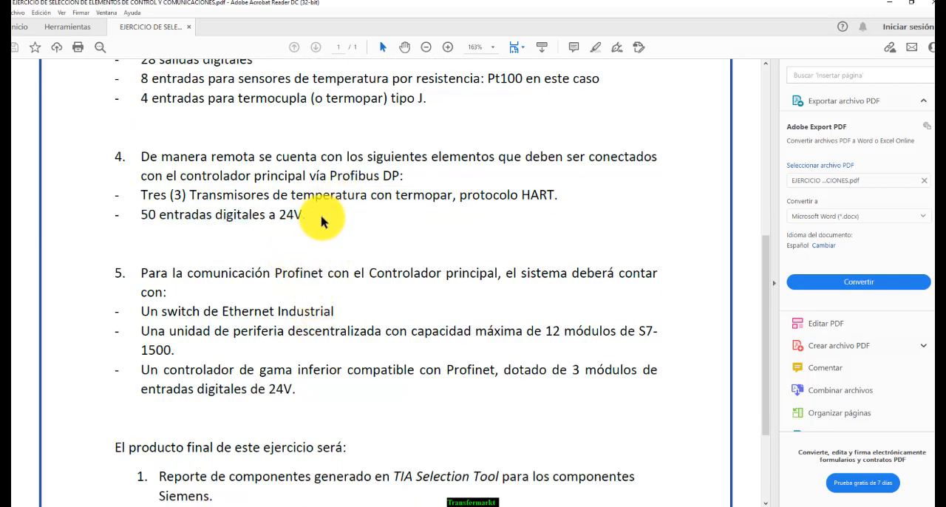
{"action": "left_click_drag", "start_coordinate": [169, 166], "coordinate": [304, 215]}
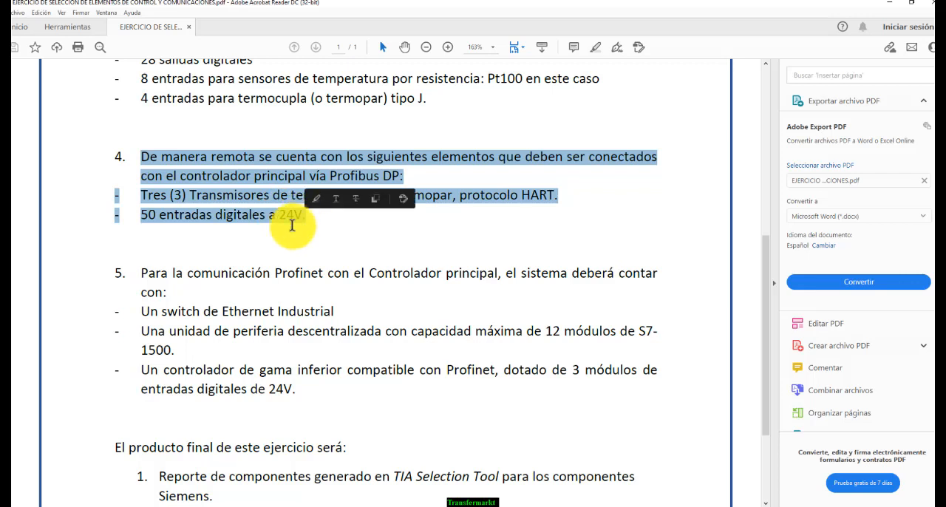
Read the start of requirement 5, marking Profinet, the main controller and the Industrial Ethernet switch
{"action": "scroll", "coordinate": [260, 243], "scroll_direction": "down", "scroll_amount": 3}
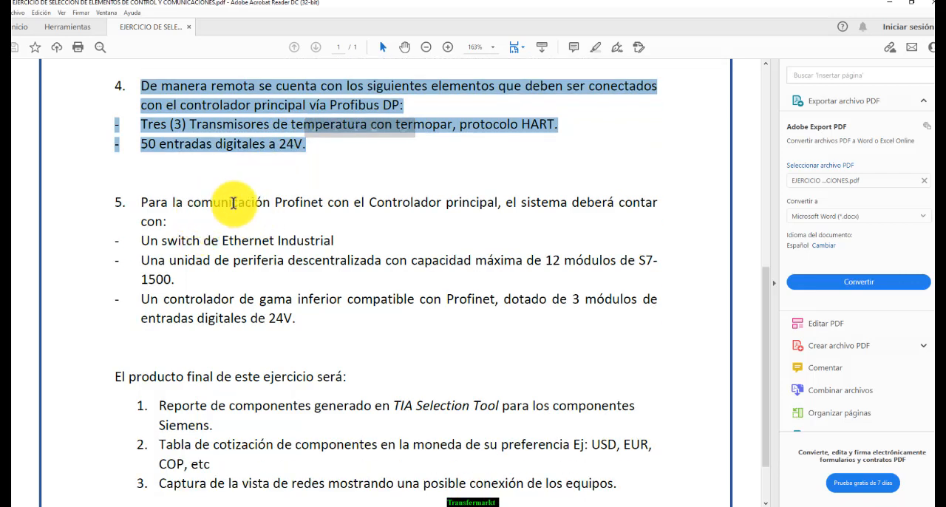
{"action": "double_click", "coordinate": [293, 208]}
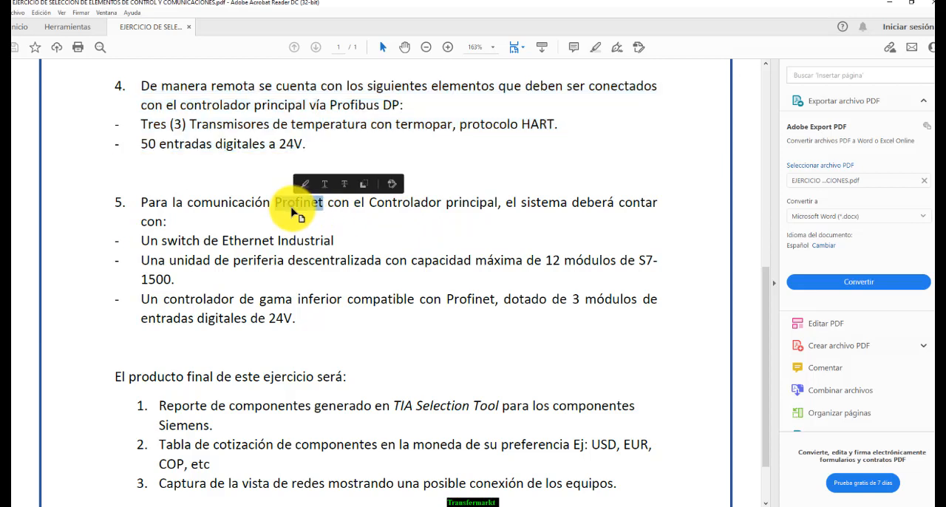
{"action": "left_click_drag", "start_coordinate": [127, 243], "coordinate": [337, 238]}
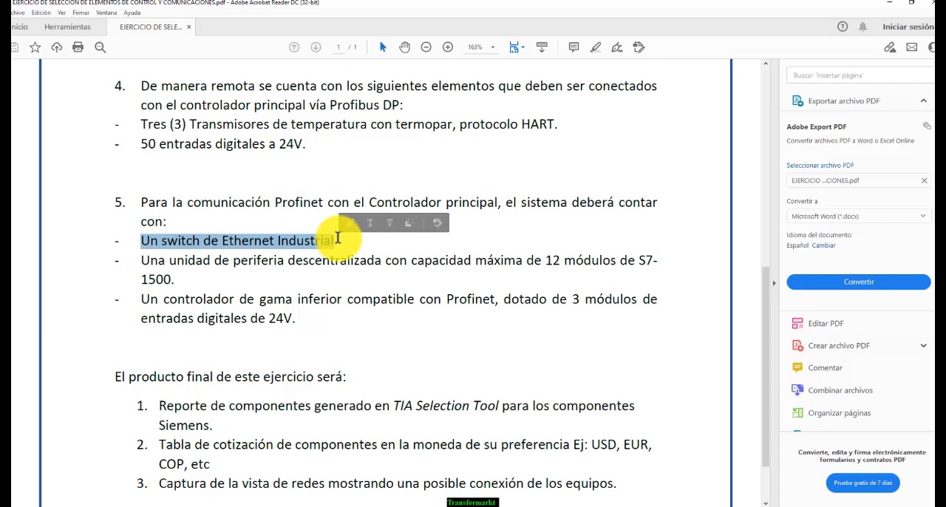
{"action": "left_click_drag", "start_coordinate": [369, 202], "coordinate": [482, 205]}
{"action": "double_click", "coordinate": [244, 244]}
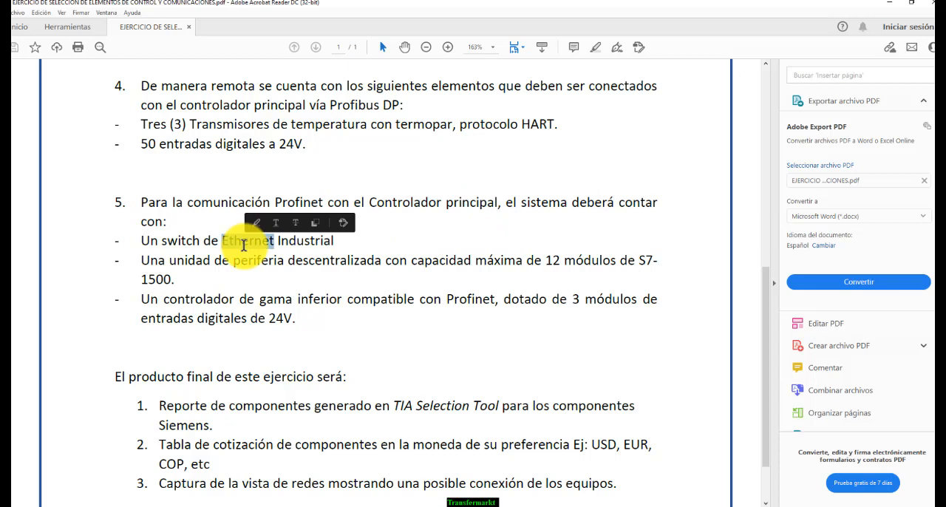
Mark requirement 5's decentralized periphery unit for 12 S7-1500 modules and its lower-range Profinet controller with three 24V digital input modules
{"action": "left_click", "coordinate": [200, 264]}
{"action": "mouse_move", "coordinate": [143, 263]}
{"action": "left_mouse_down"}
{"action": "mouse_move", "coordinate": [592, 263]}
{"action": "mouse_move", "coordinate": [637, 276]}
{"action": "mouse_move", "coordinate": [192, 280]}
{"action": "mouse_move", "coordinate": [145, 268]}
{"action": "left_mouse_up"}
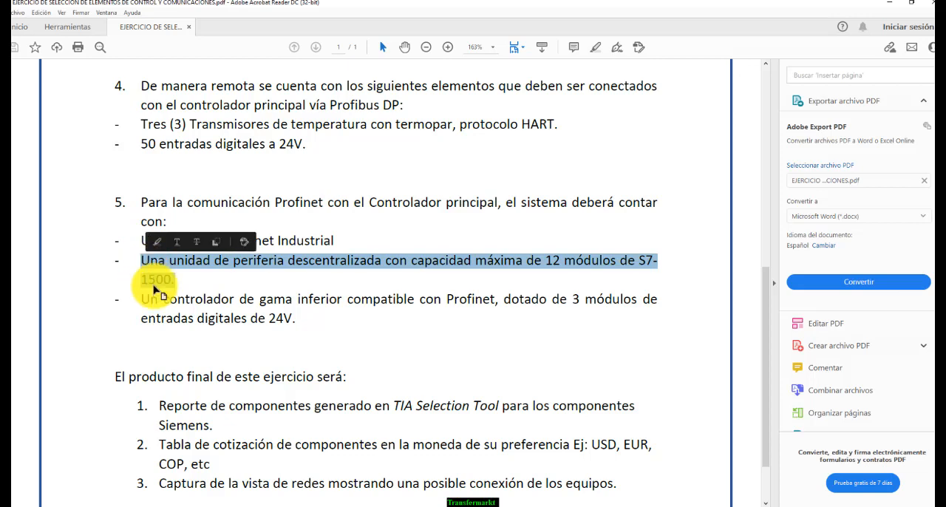
{"action": "left_click", "coordinate": [152, 297]}
{"action": "left_click_drag", "start_coordinate": [151, 299], "coordinate": [368, 298]}
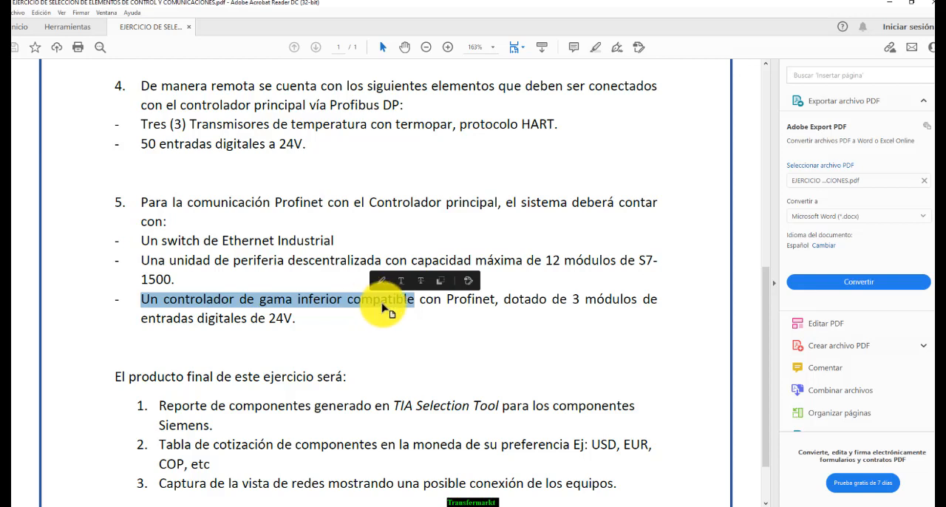
{"action": "left_click", "coordinate": [459, 300]}
{"action": "double_click", "coordinate": [460, 301]}
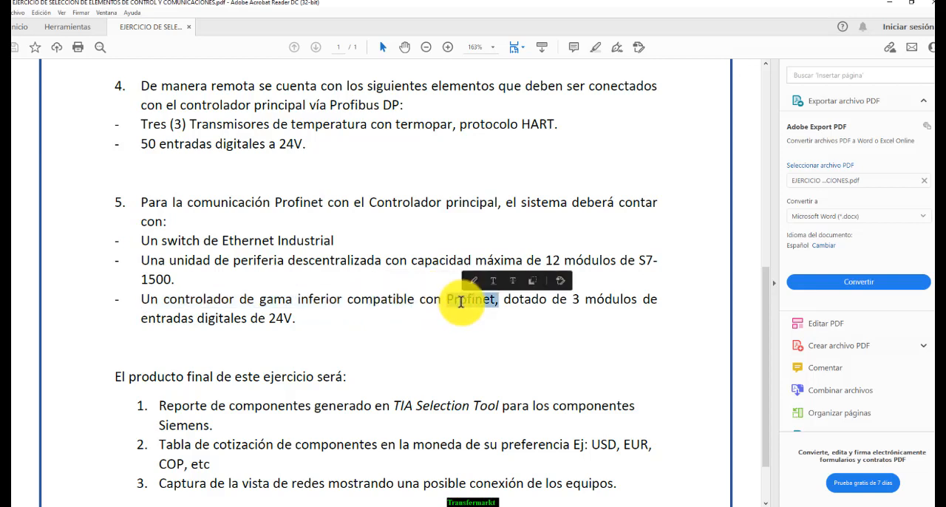
{"action": "left_click", "coordinate": [496, 300]}
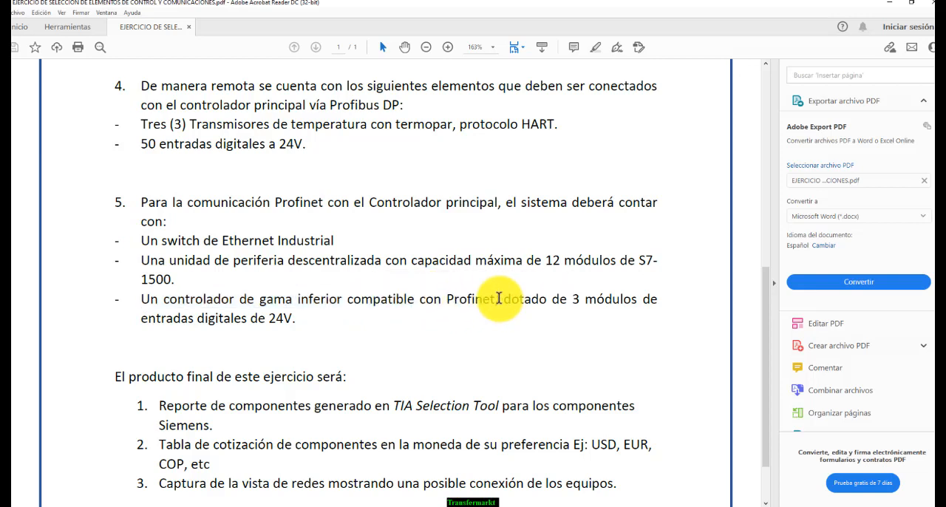
{"action": "left_click", "coordinate": [585, 299]}
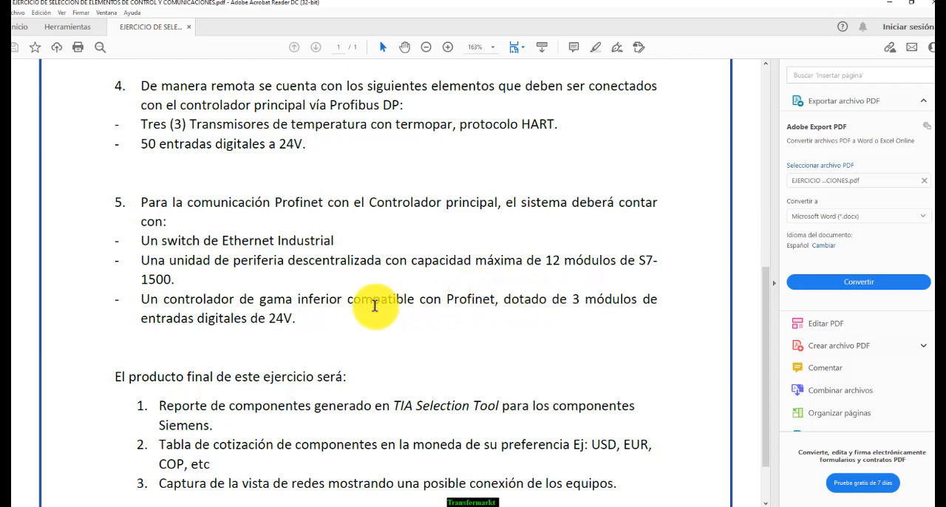
Read the exercise's first final deliverable, marking the TIA Selection Tool component report for the Siemens components
{"action": "scroll", "coordinate": [340, 314], "scroll_direction": "down", "scroll_amount": 2}
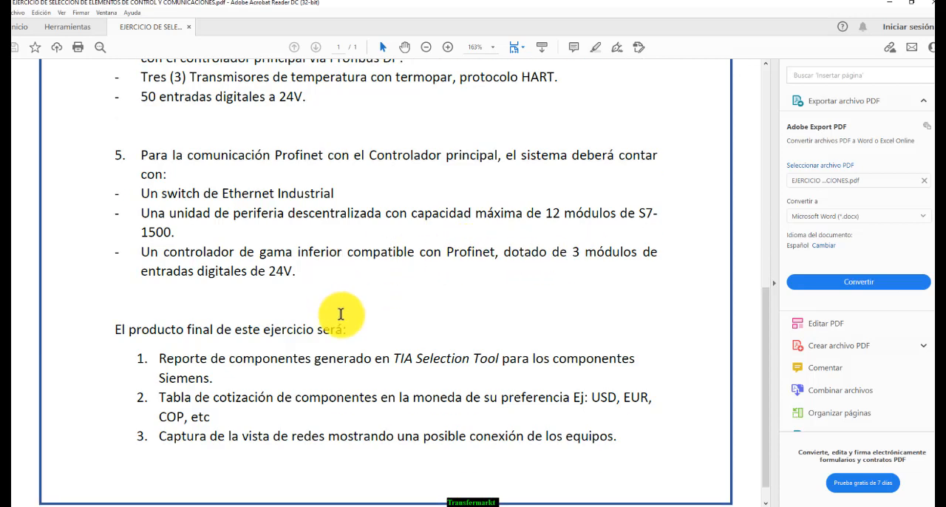
{"action": "scroll", "coordinate": [340, 314], "scroll_direction": "down", "scroll_amount": 1}
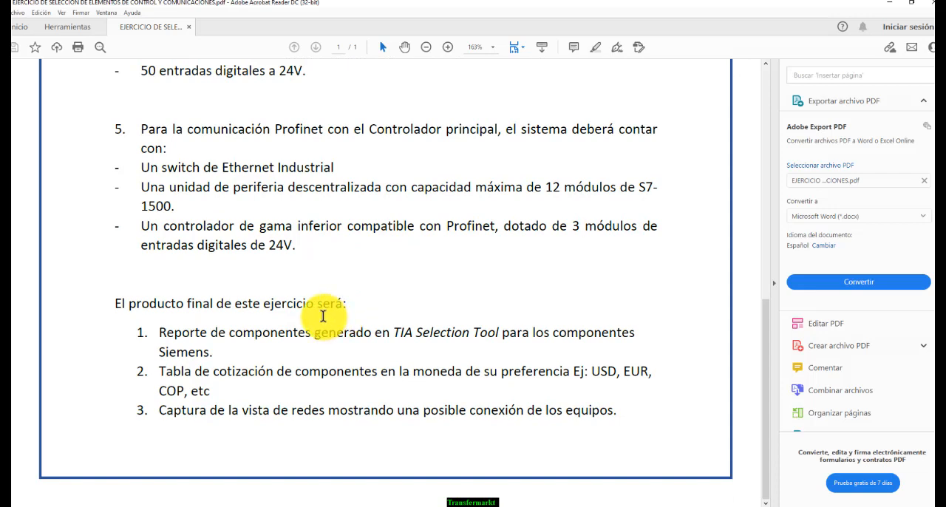
{"action": "left_click_drag", "start_coordinate": [311, 333], "coordinate": [161, 338]}
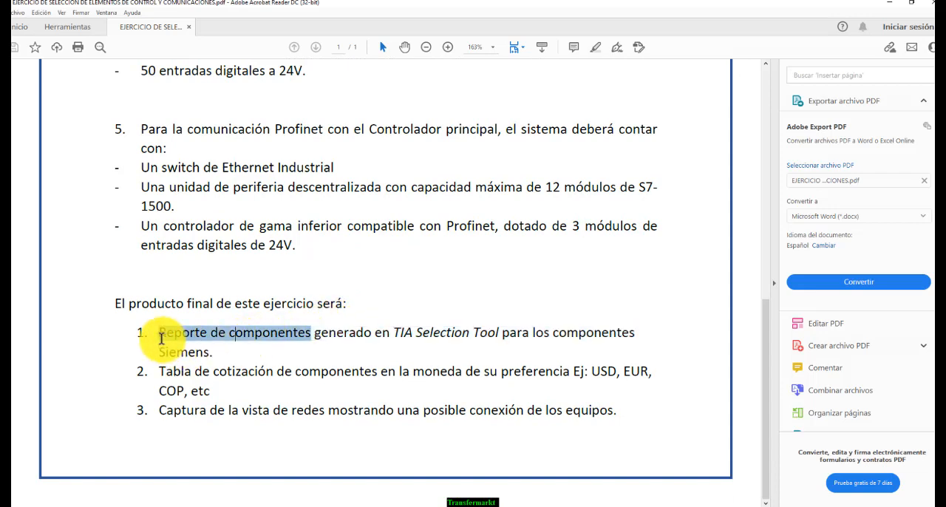
{"action": "left_click", "coordinate": [200, 338]}
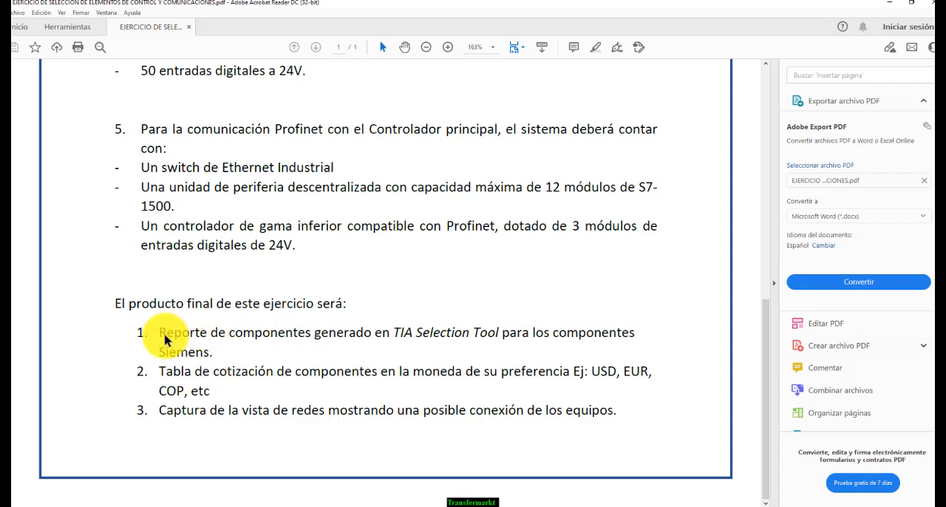
{"action": "left_click_drag", "start_coordinate": [157, 333], "coordinate": [215, 353]}
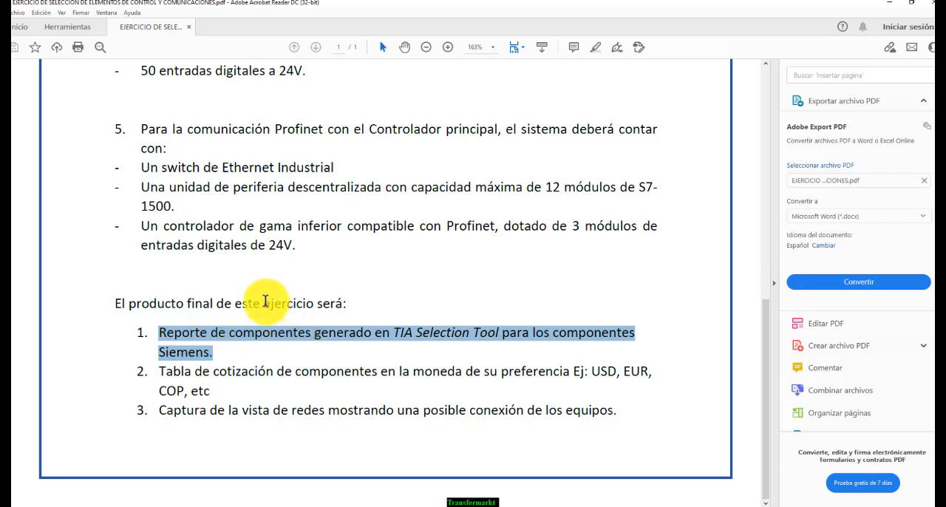
Go over the quotation table and network view capture deliverables, and mark the component report deliverable again
{"action": "left_click", "coordinate": [197, 369]}
{"action": "double_click", "coordinate": [234, 371]}
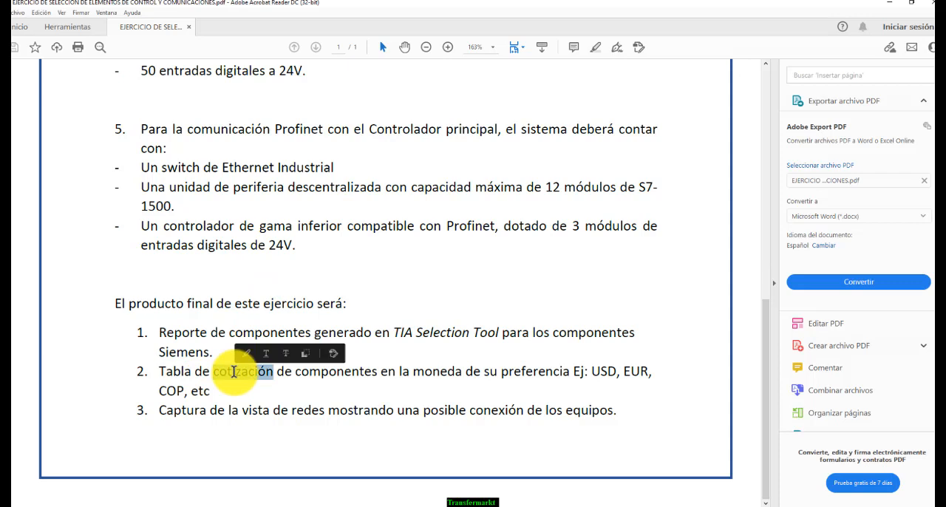
{"action": "left_click", "coordinate": [253, 413]}
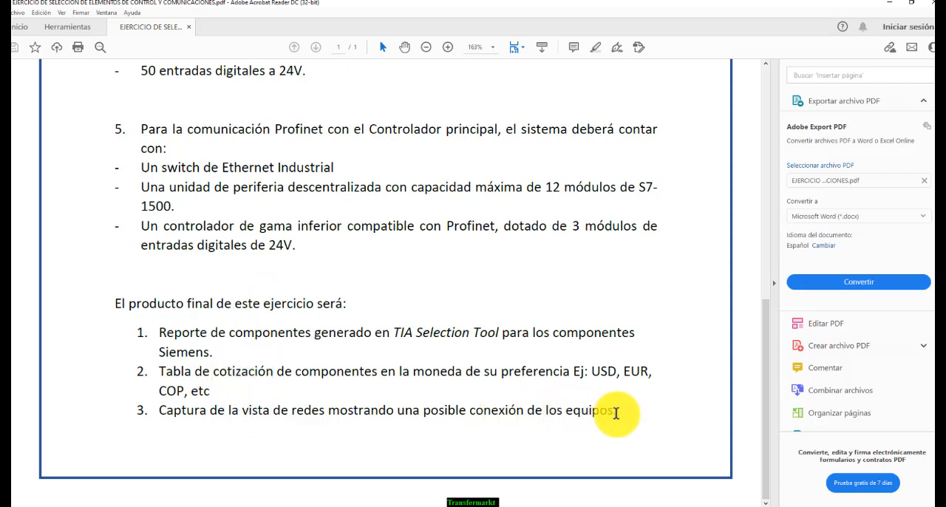
{"action": "left_click_drag", "start_coordinate": [616, 413], "coordinate": [273, 412]}
{"action": "left_click", "coordinate": [222, 353]}
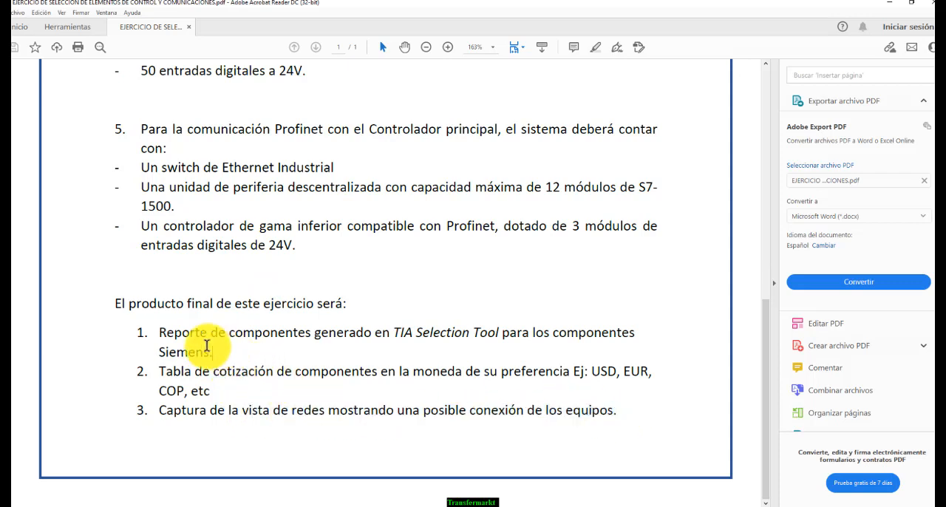
{"action": "left_click_drag", "start_coordinate": [207, 346], "coordinate": [165, 330]}
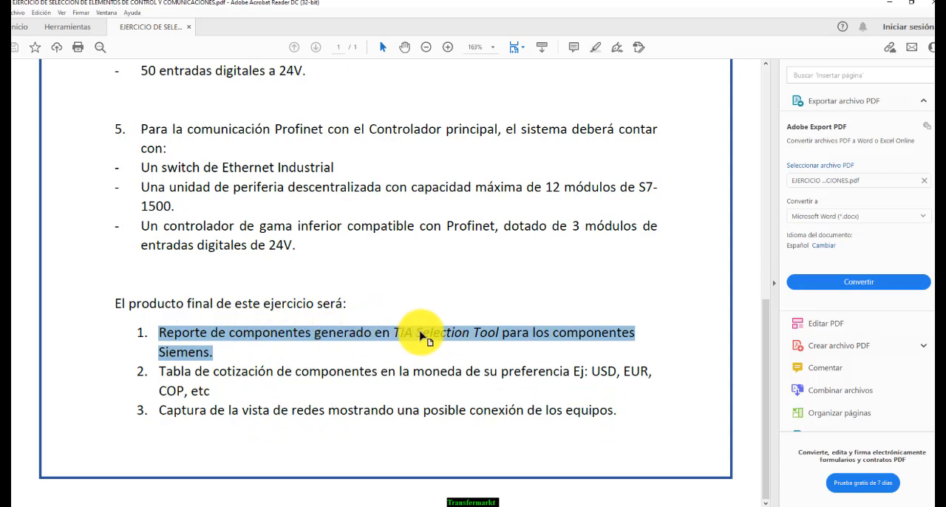
Return to the beginning of the exercise and look over its title, introduction and first three requirements
{"action": "scroll", "coordinate": [420, 336], "scroll_direction": "up", "scroll_amount": 10}
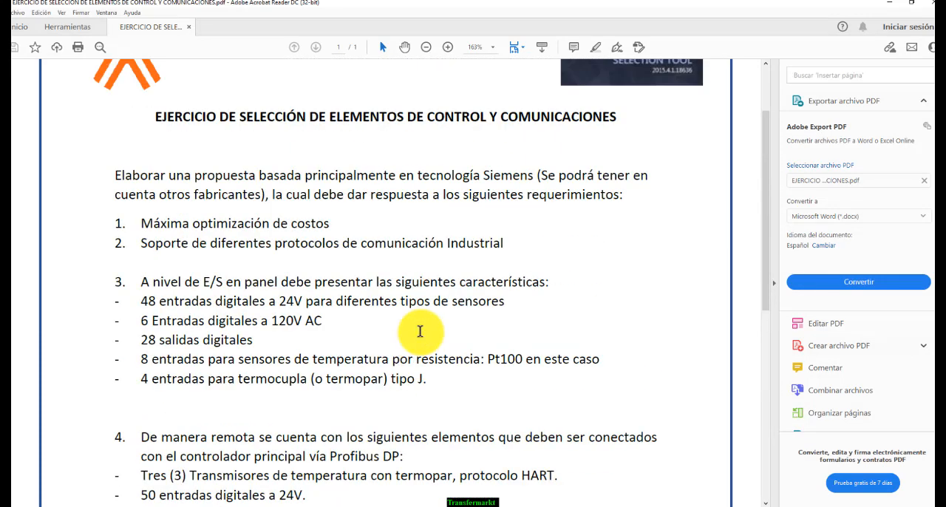
{"action": "scroll", "coordinate": [420, 331], "scroll_direction": "up", "scroll_amount": 3}
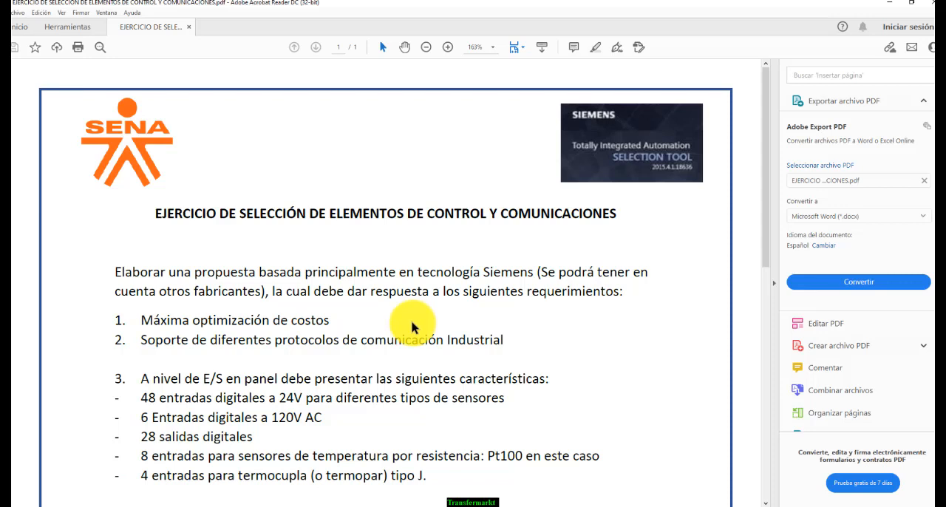
{"action": "scroll", "coordinate": [412, 327], "scroll_direction": "down", "scroll_amount": 3}
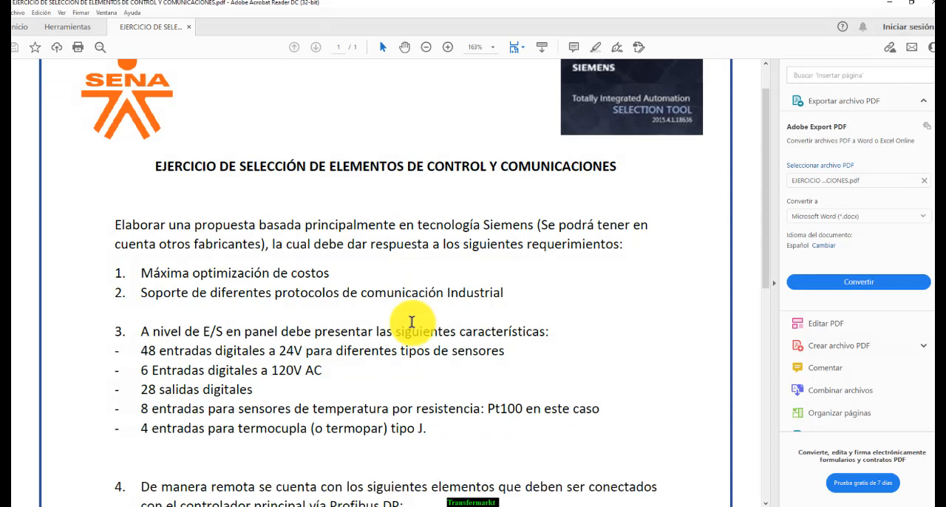